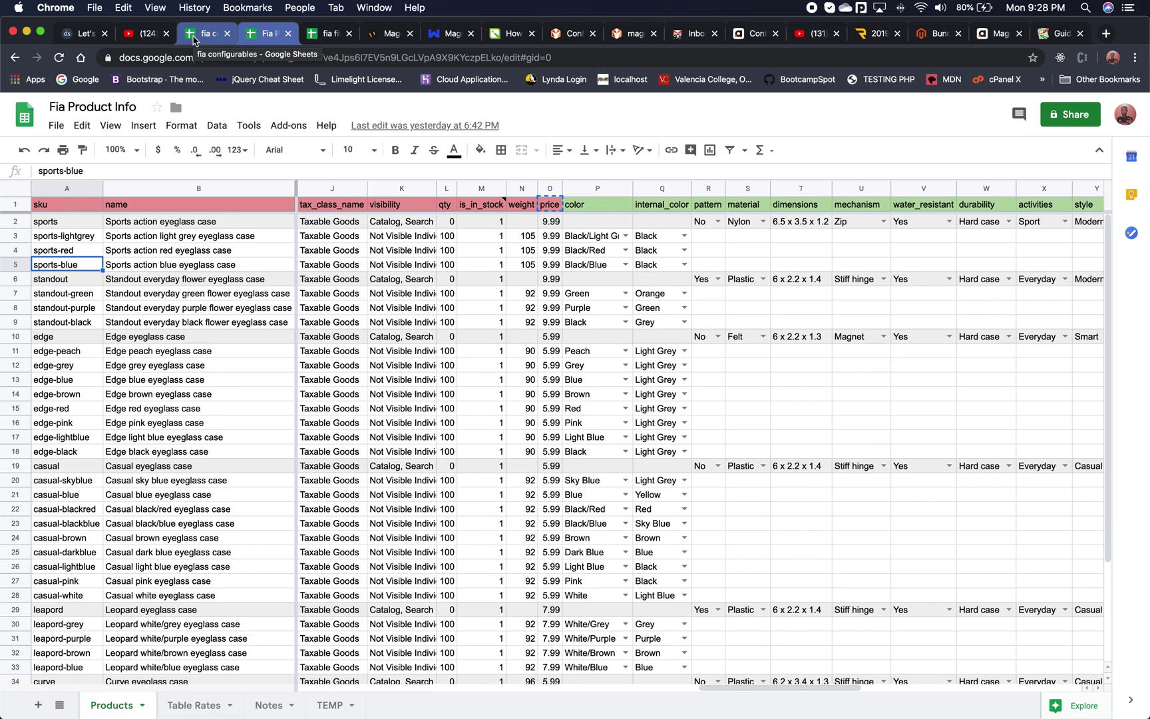
Look through the fia configurables, fia fitment data and Fia Product Info spreadsheets
click(197, 38)
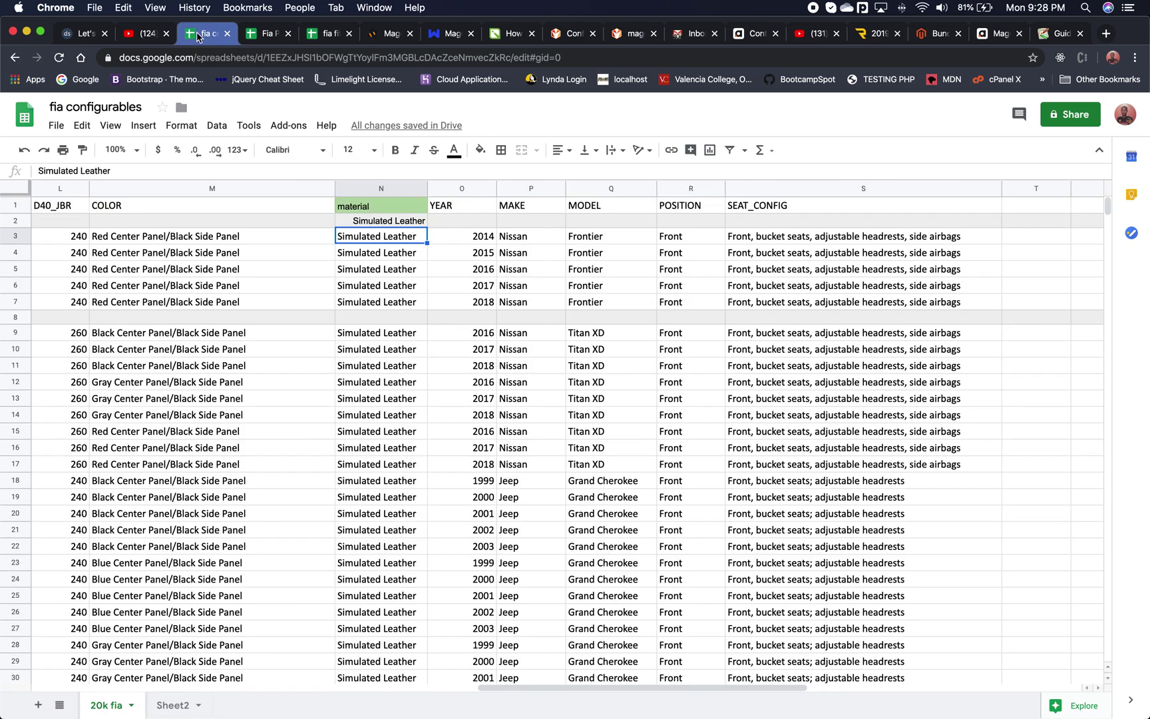
click(318, 37)
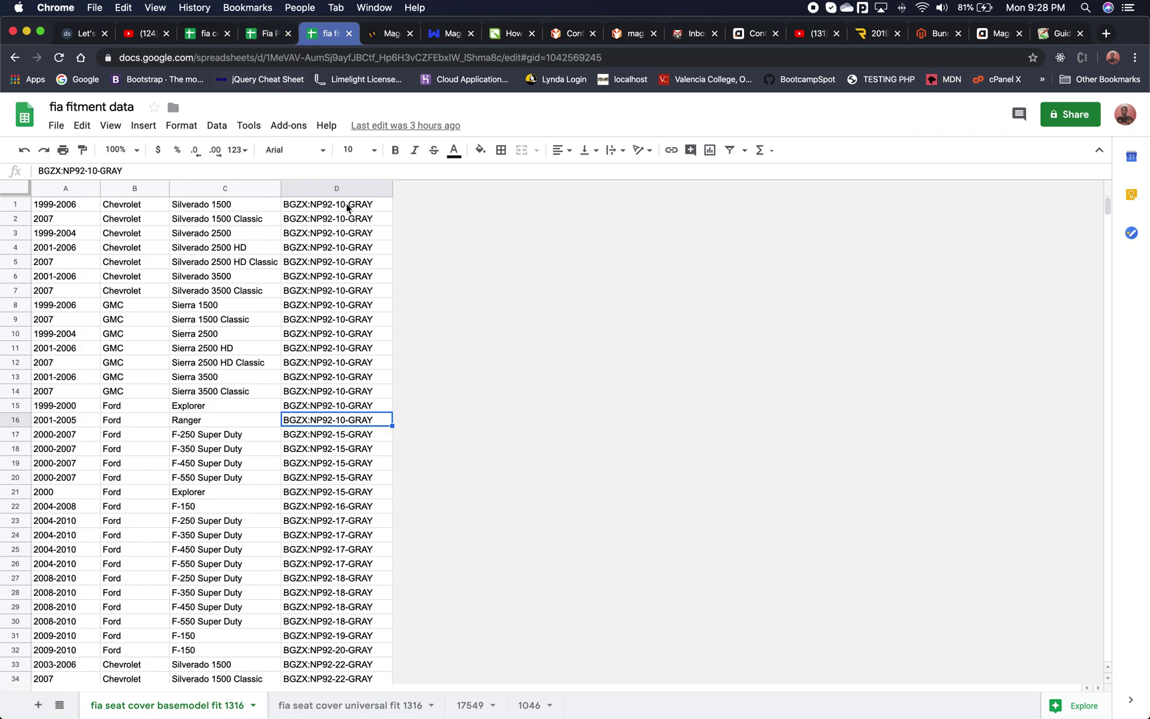
click(263, 33)
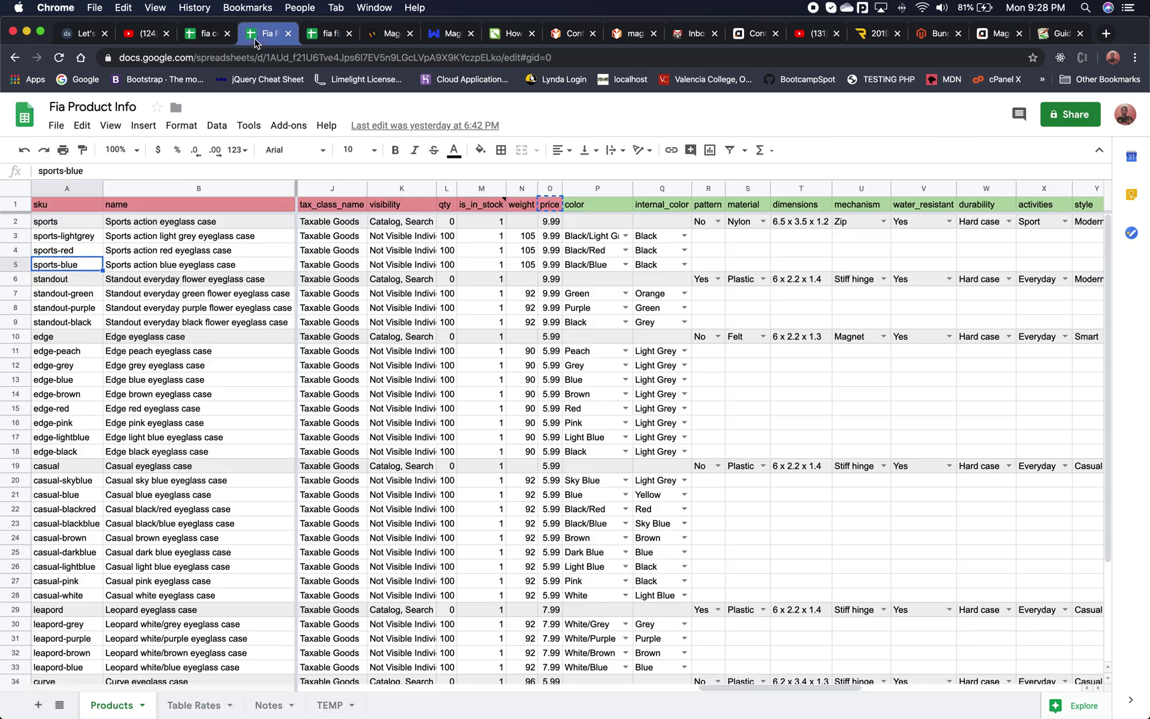
In the fia configurables spreadsheet, examine the stockID, sku and description columns for the Frontier seat cover rows 3 to 7
click(206, 35)
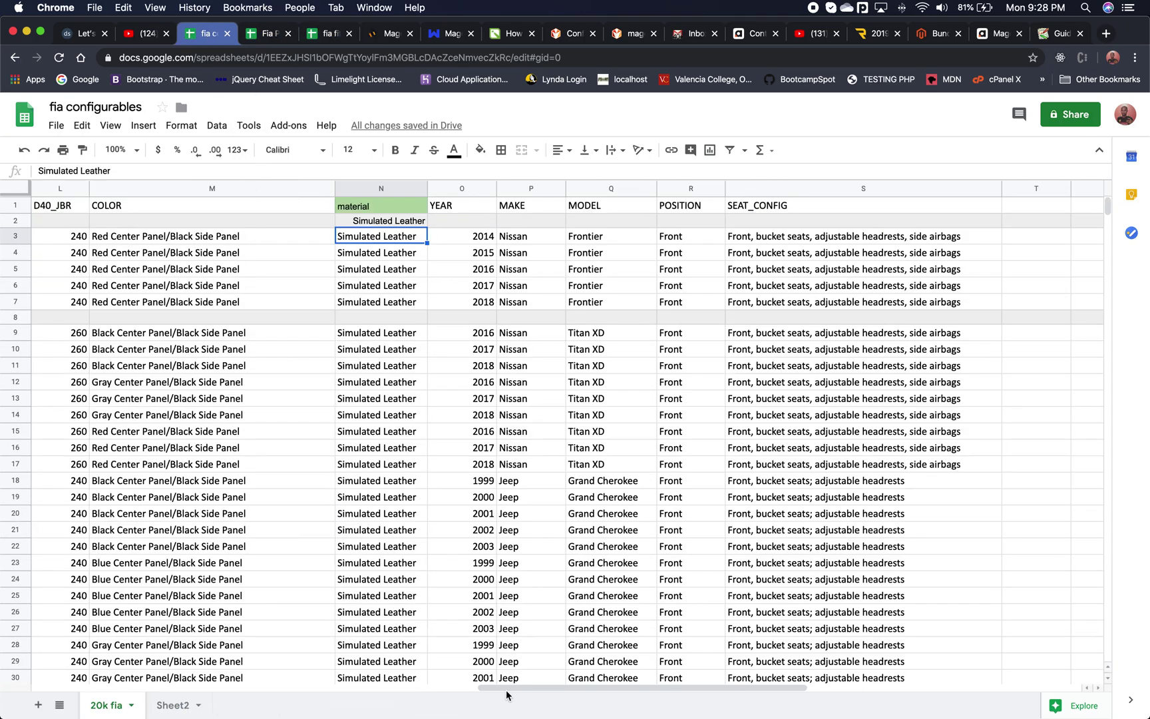
drag(507, 690, 27, 704)
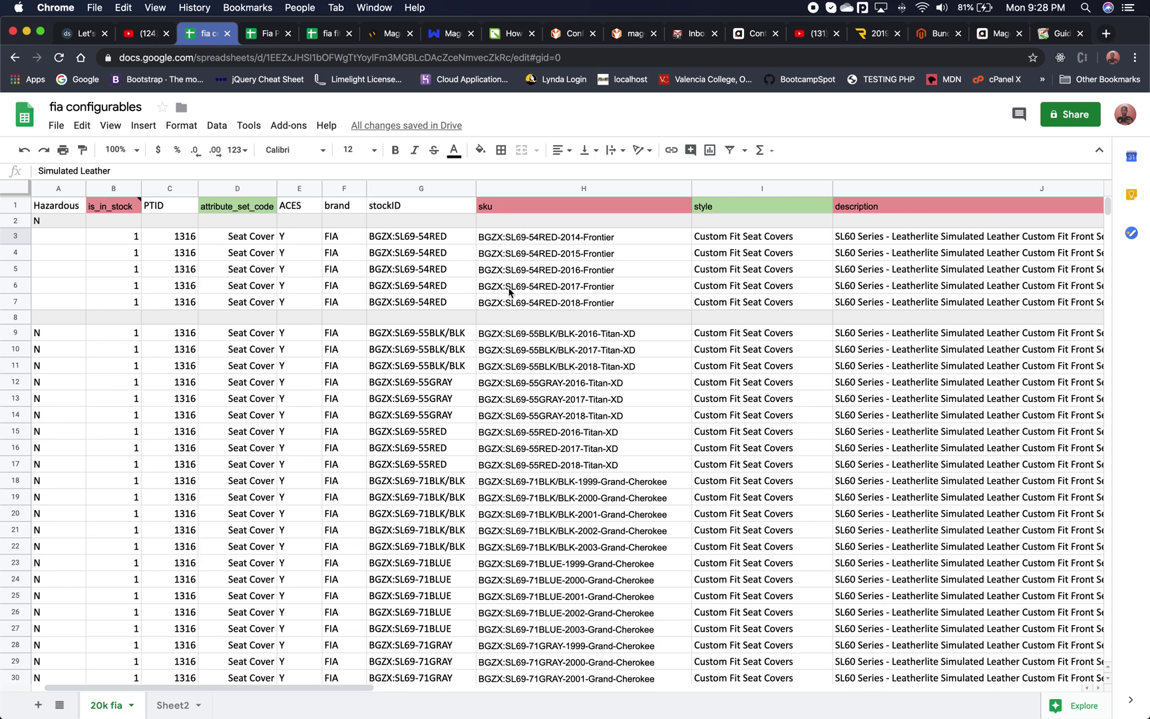
click(439, 302)
click(439, 286)
click(438, 270)
click(436, 254)
click(433, 230)
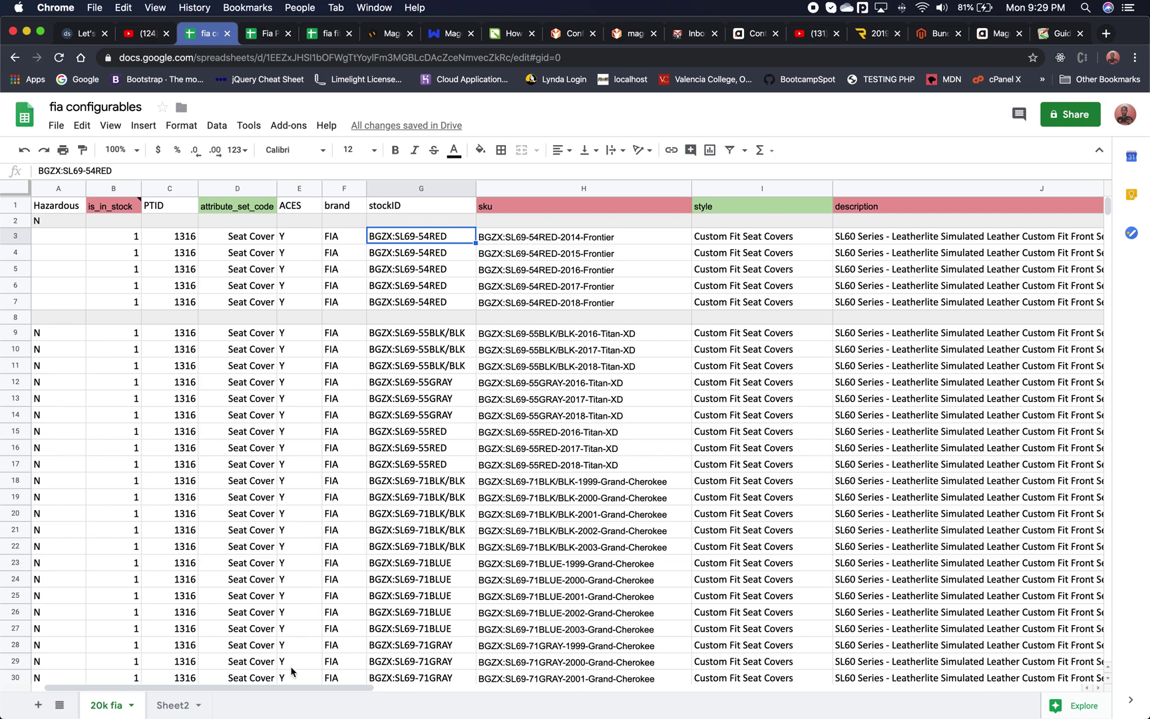
drag(295, 688, 320, 674)
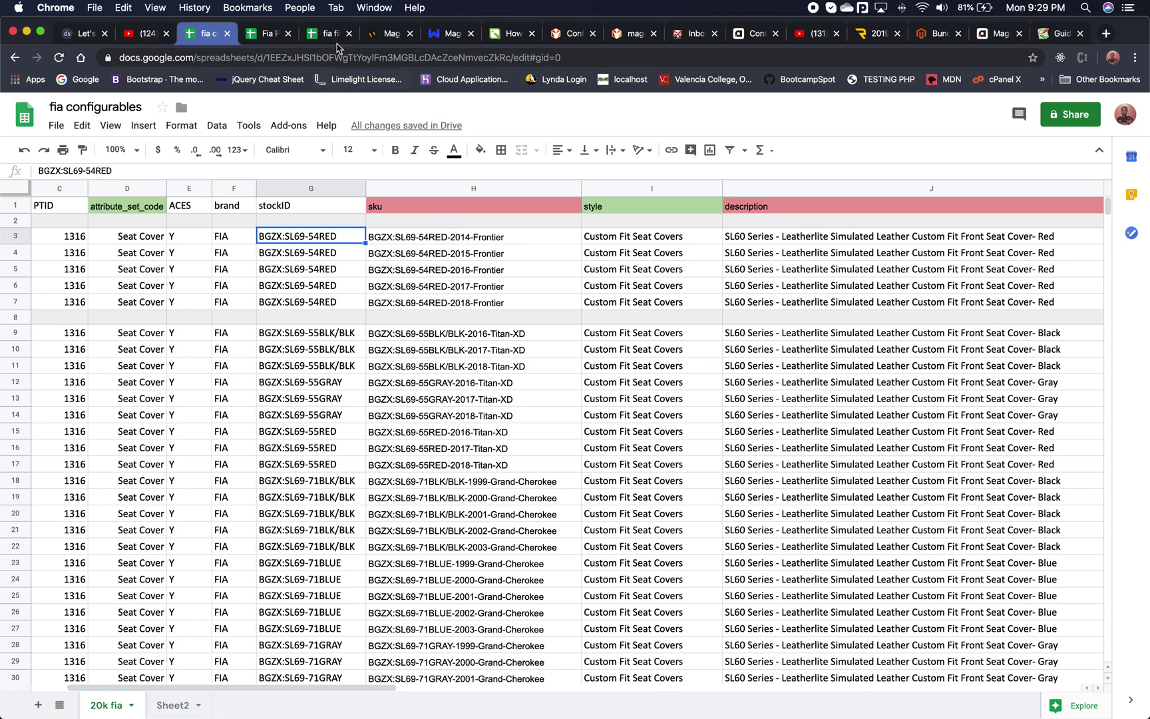
In the fia fitment data spreadsheet, examine the years, makes and models assigned to stock ID BGZX:NP92-10-GRAY in rows 1 to 14
click(320, 30)
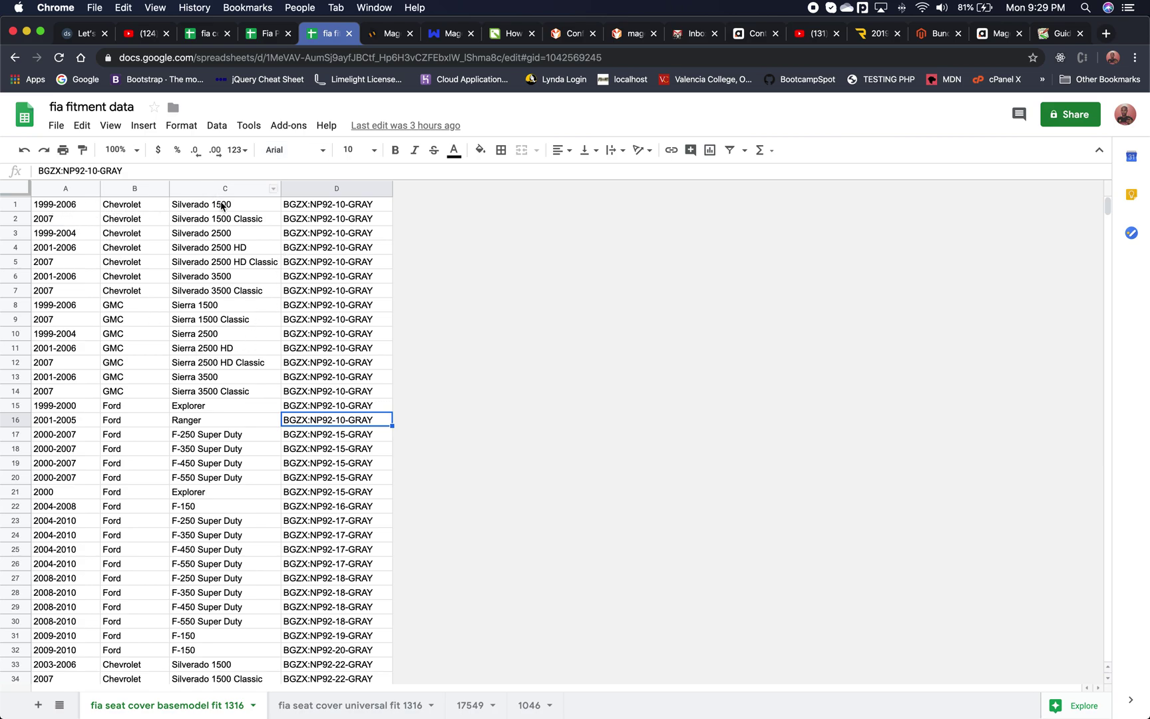
click(302, 206)
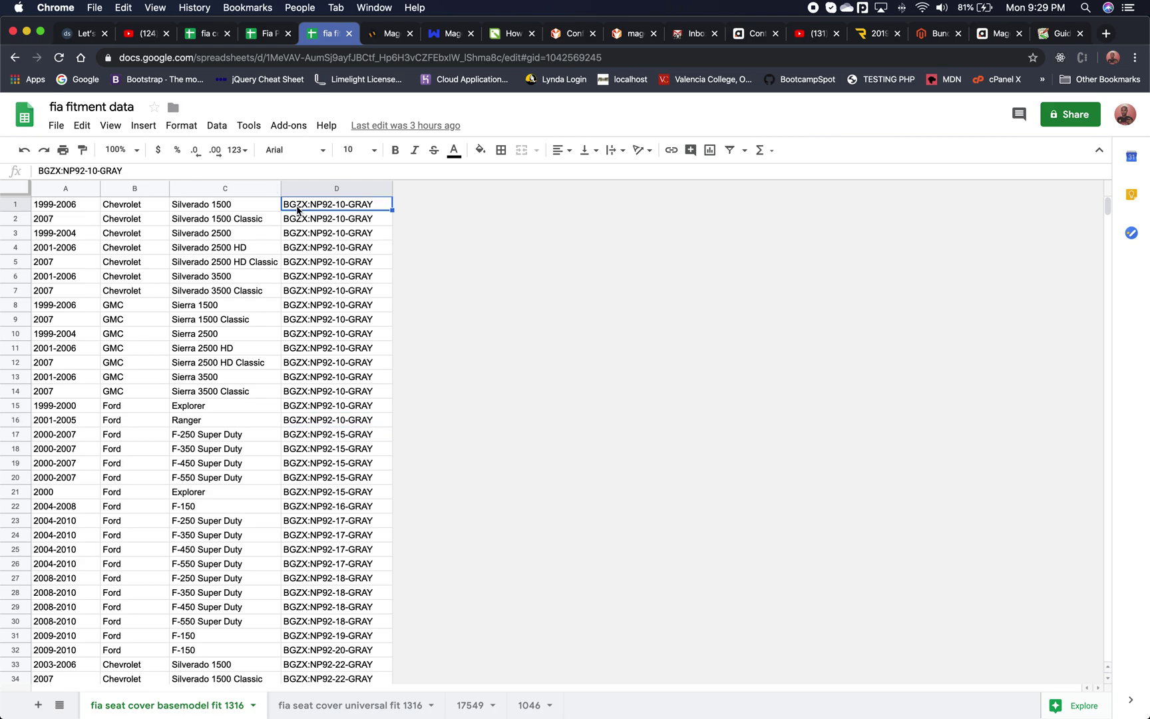
click(65, 224)
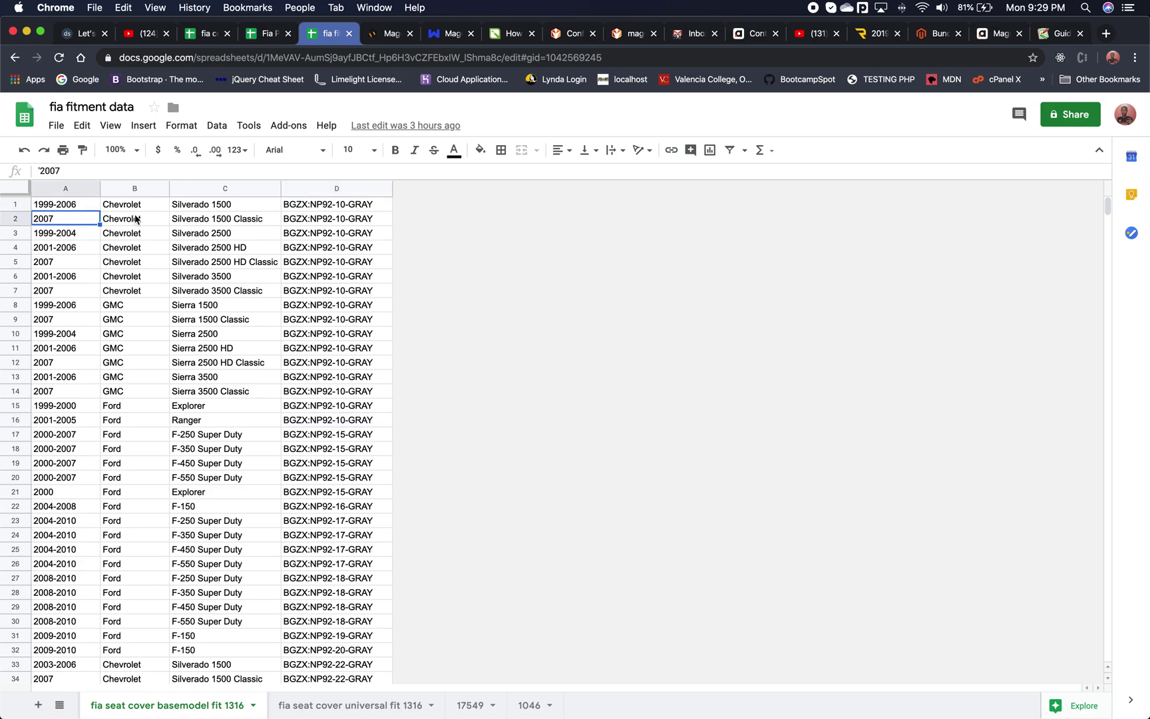
click(324, 220)
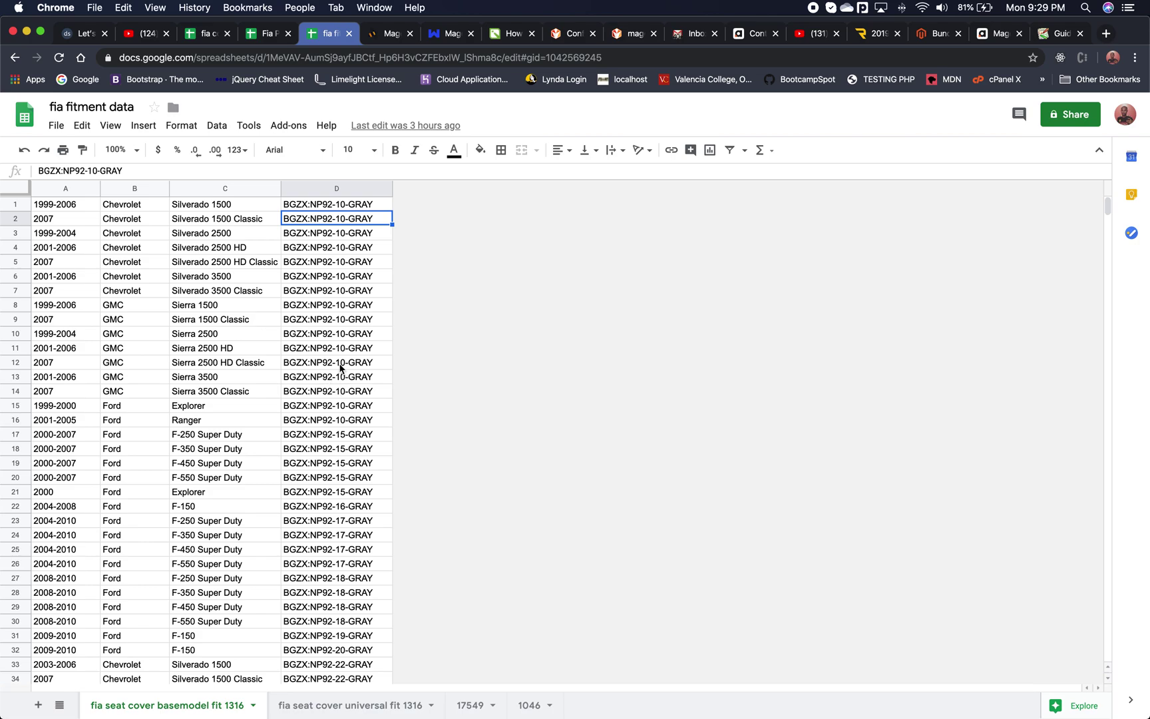
click(343, 391)
drag(345, 395, 345, 205)
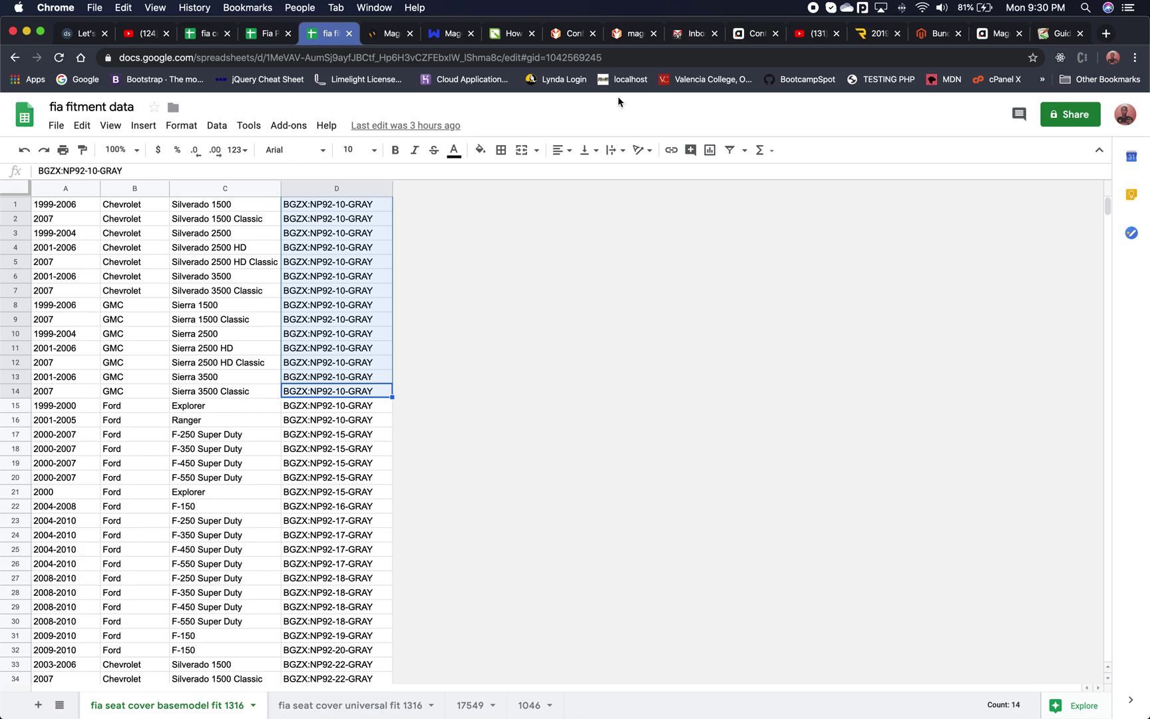
Switch to the RealTruck Fia Leather Lite Seat Covers page, clear its saved vehicle and reload the page
click(868, 40)
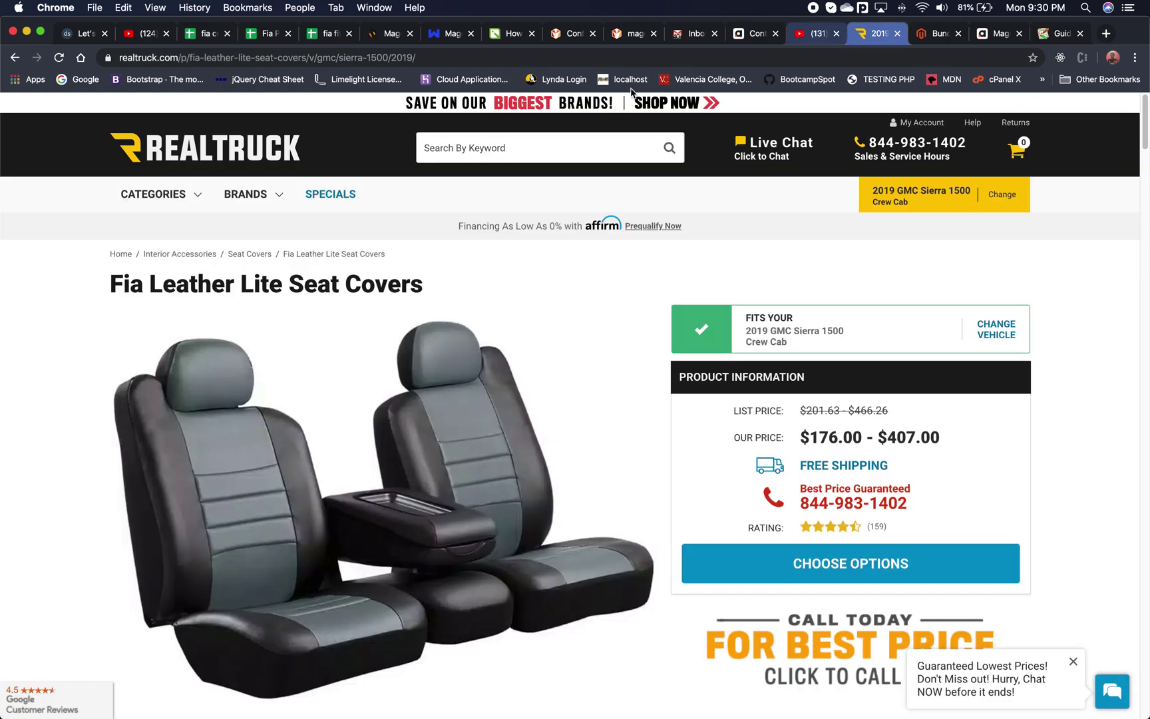
click(921, 203)
click(631, 559)
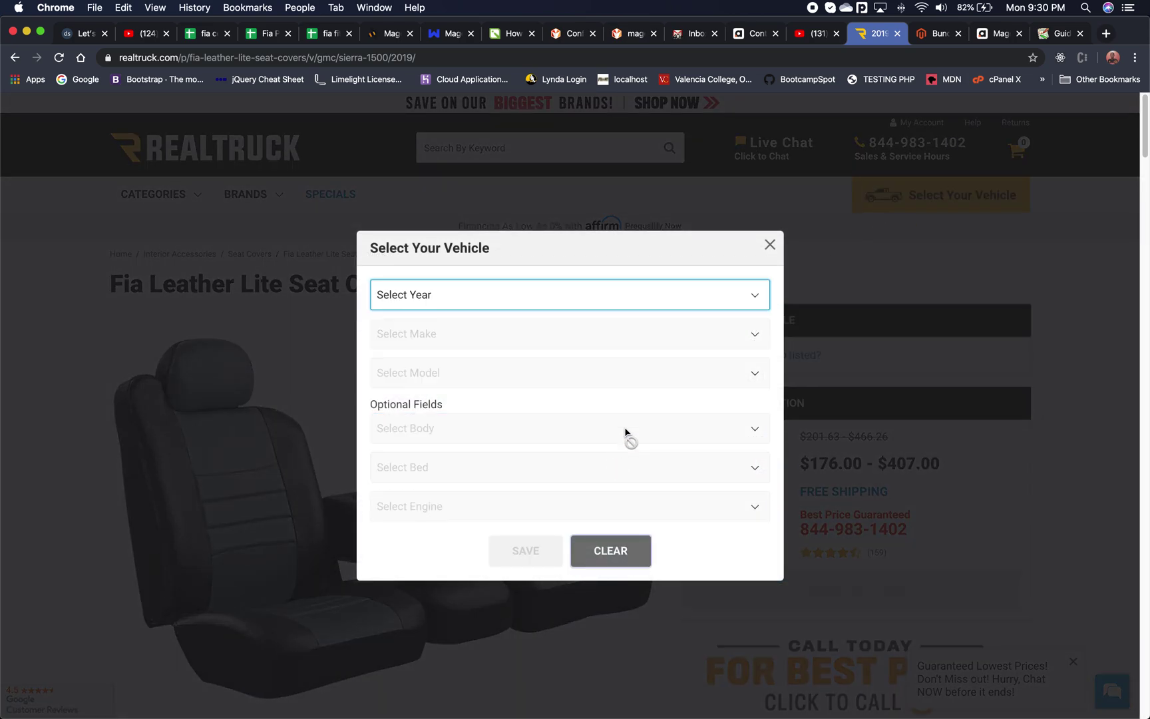
click(769, 245)
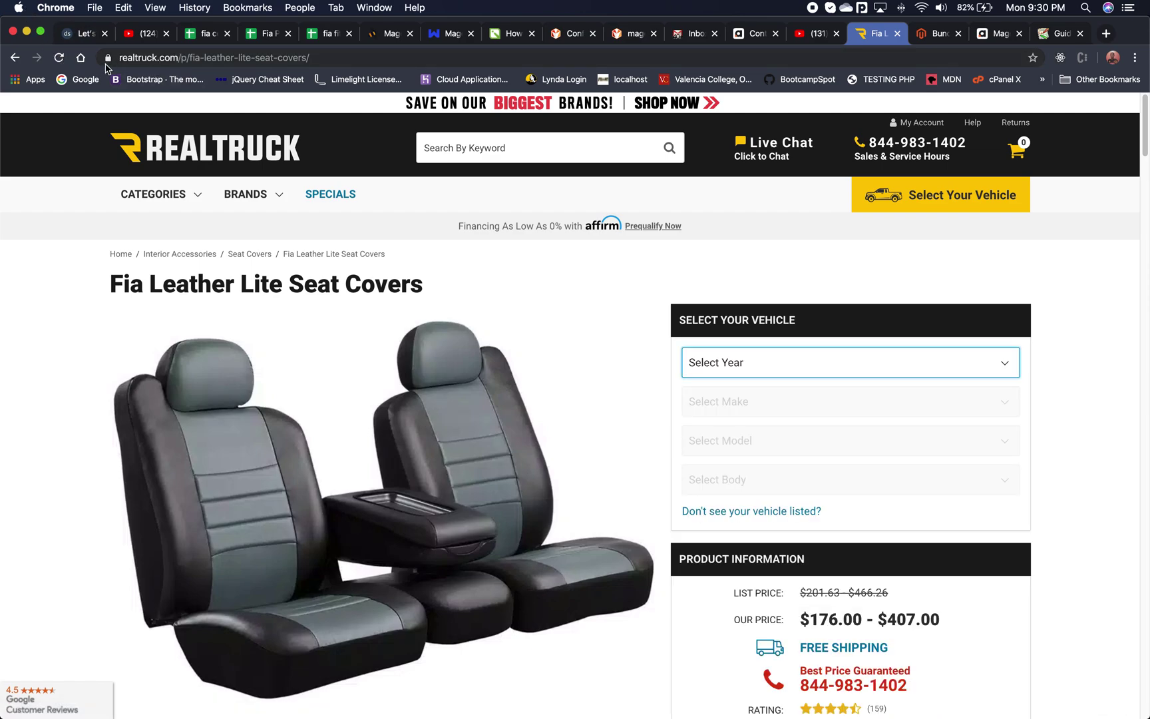
click(58, 57)
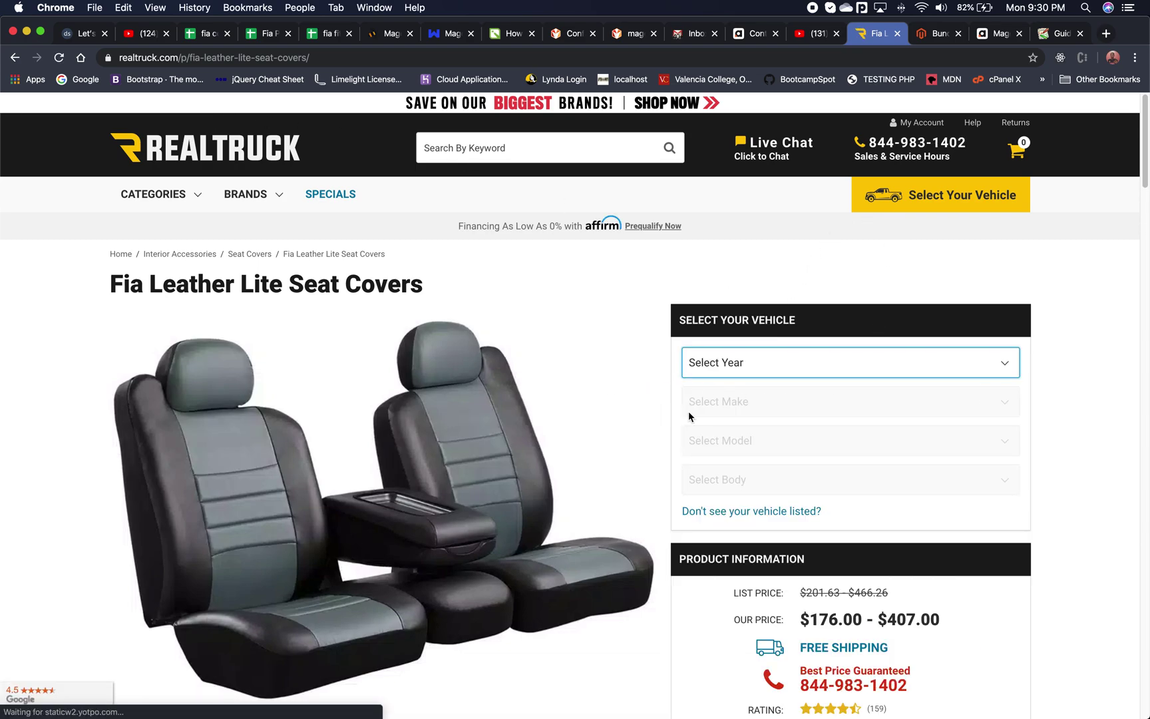
Select the vehicle 2019 Chevy Silverado 1500 with the Double Cab body for the seat covers
click(730, 371)
click(724, 398)
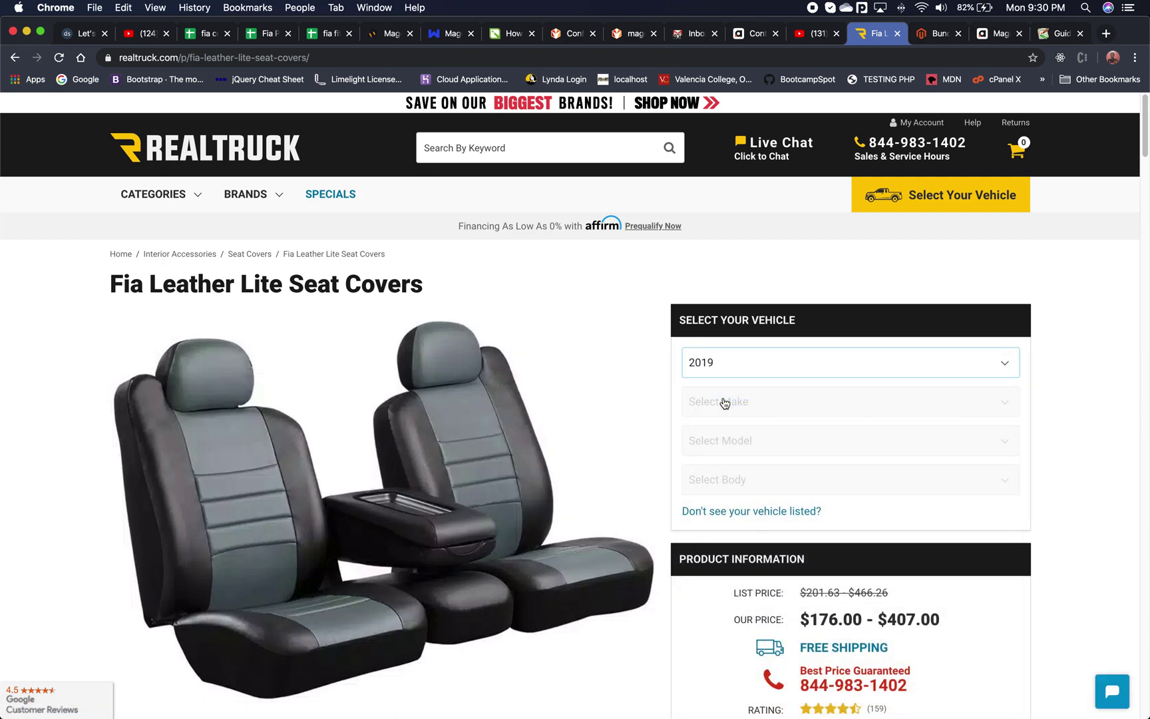
click(724, 407)
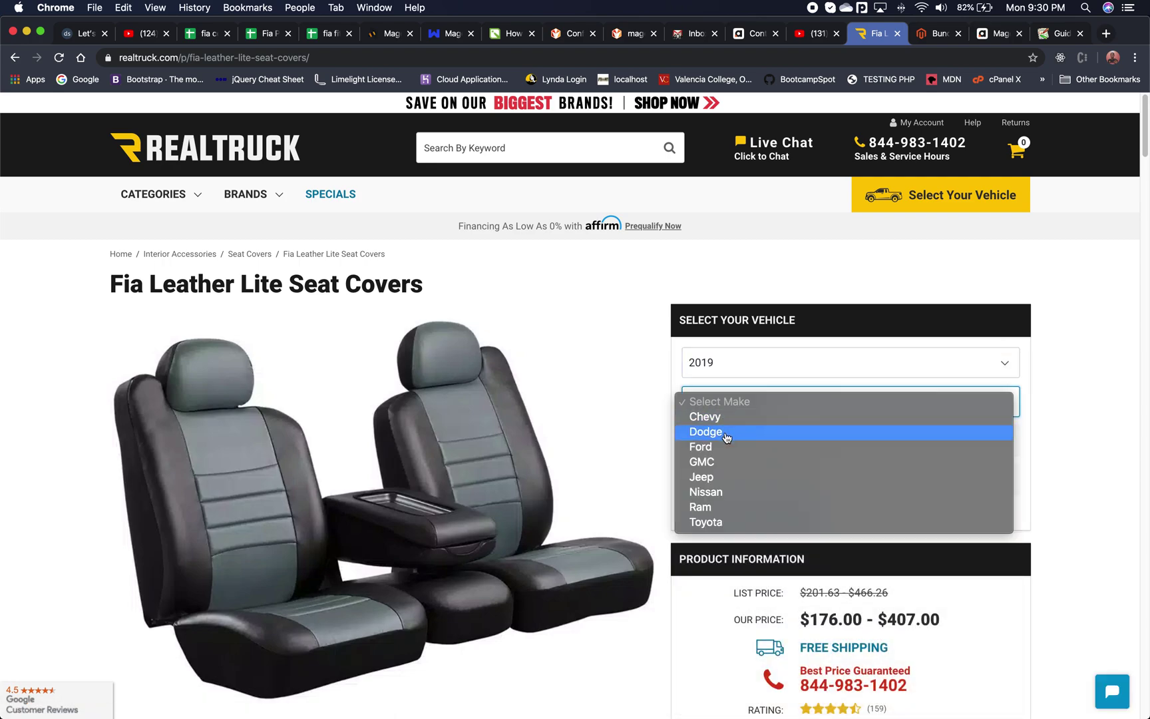
click(707, 417)
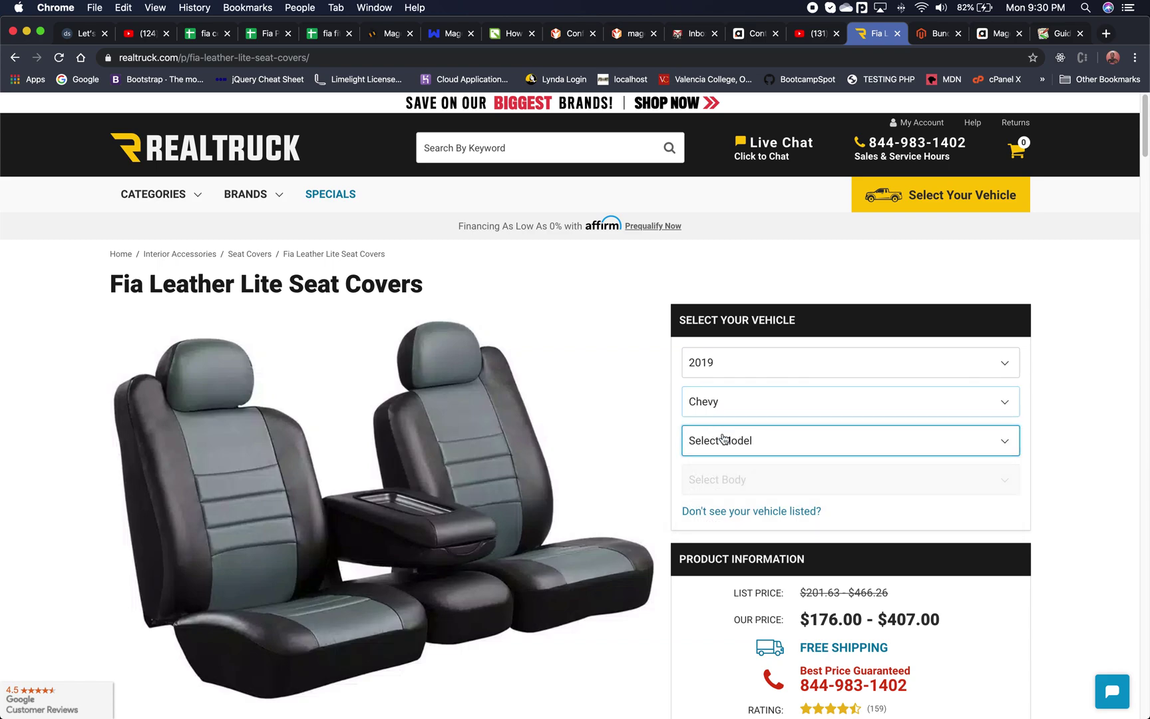
click(726, 440)
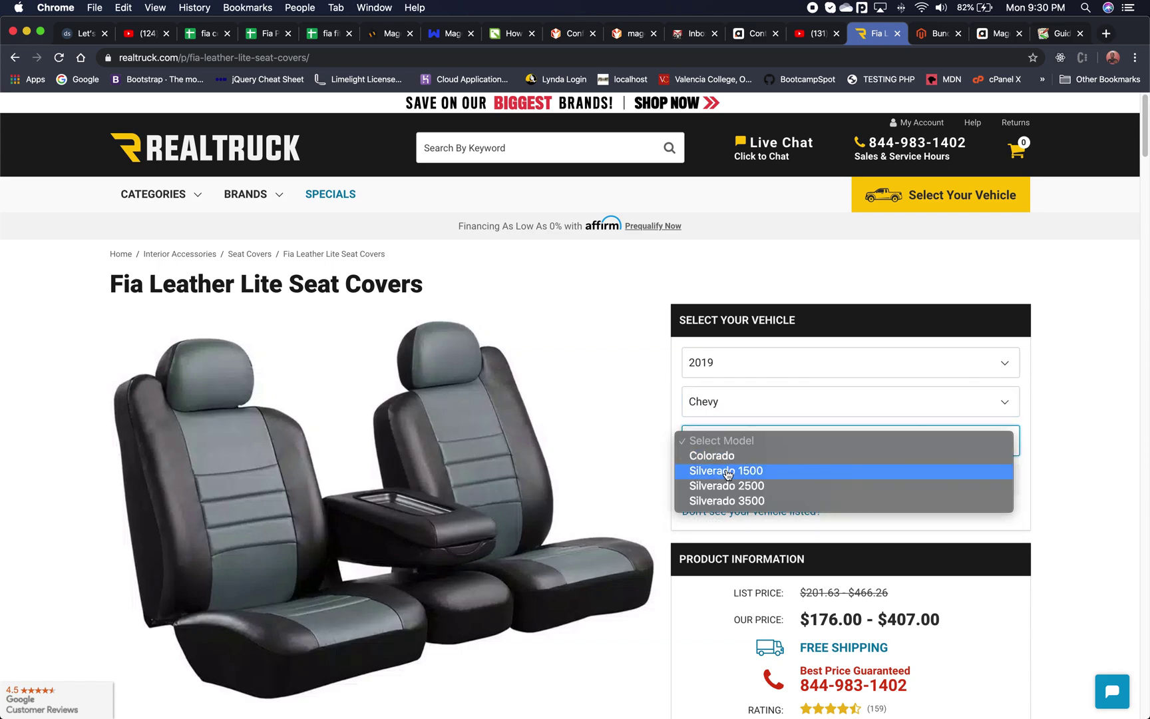
click(720, 475)
click(719, 478)
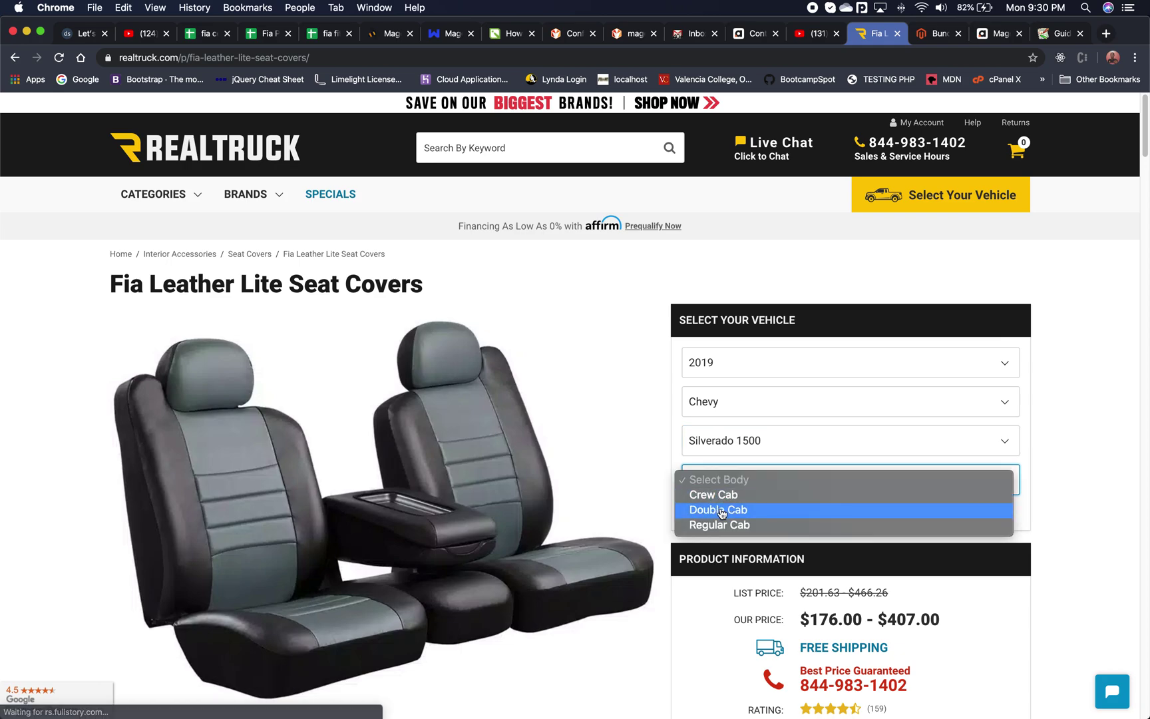
click(697, 484)
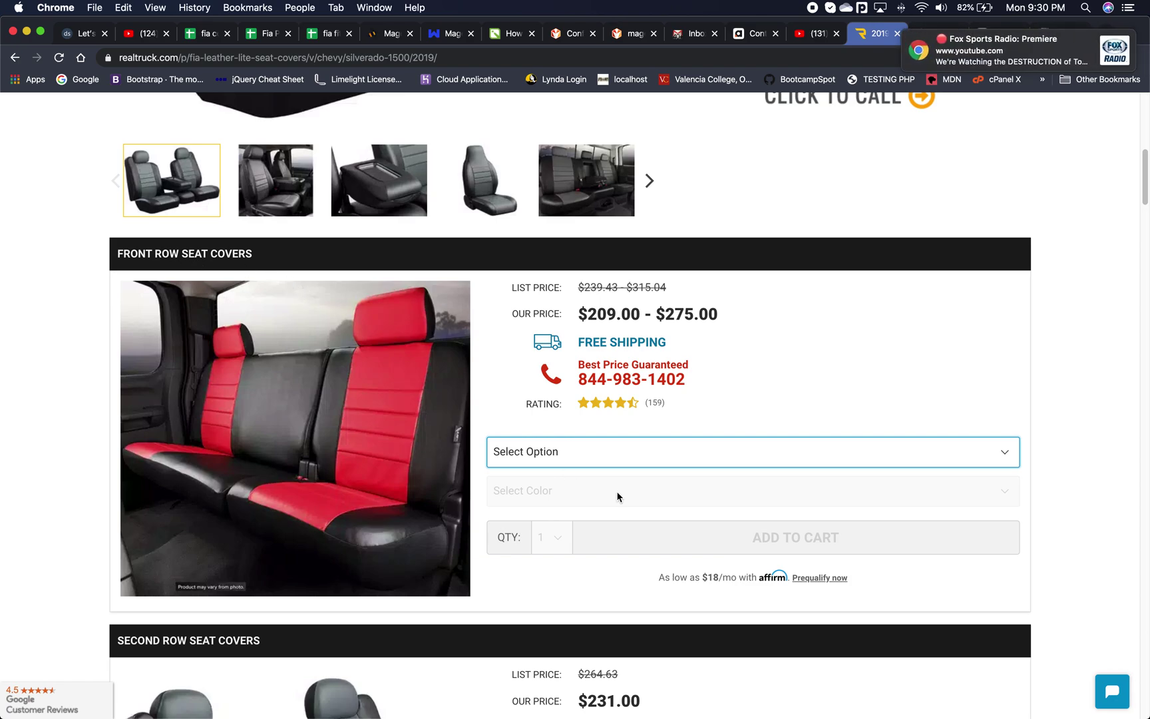
Configure the front row seat covers as New Body with bucket seats, non-removable/adjustable headrest and side airbags, in Black & Blue
scroll(616, 496, down, 5)
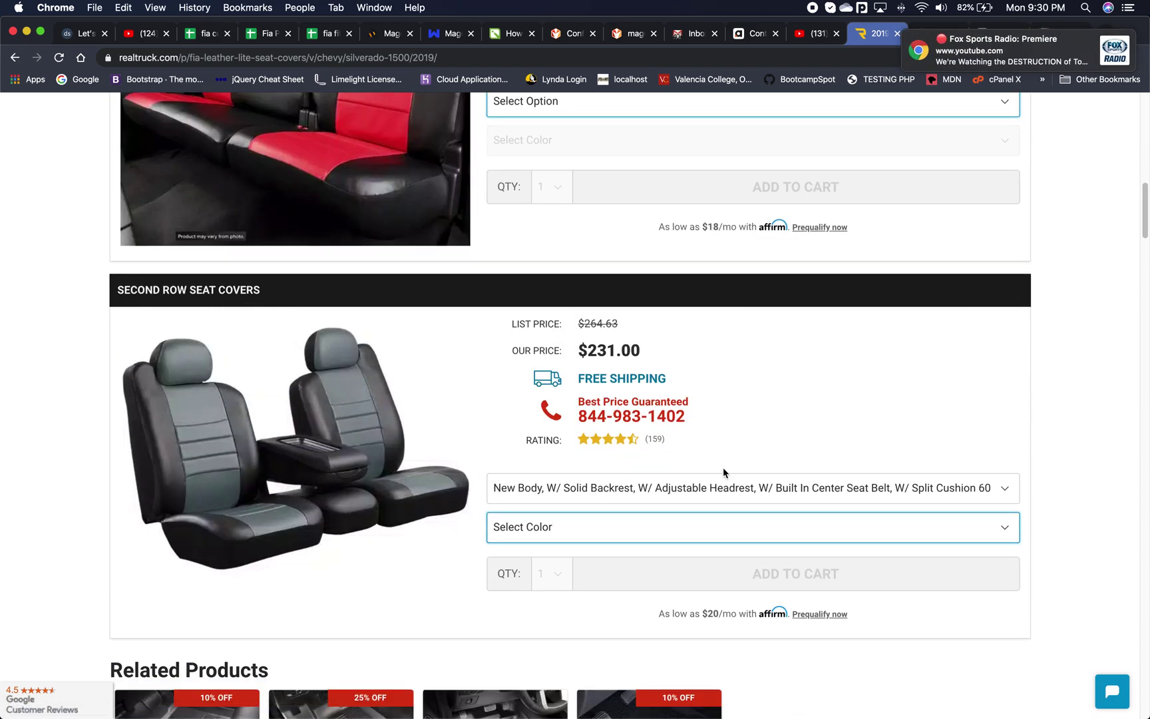
scroll(723, 469, up, 3)
scroll(723, 471, down, 1)
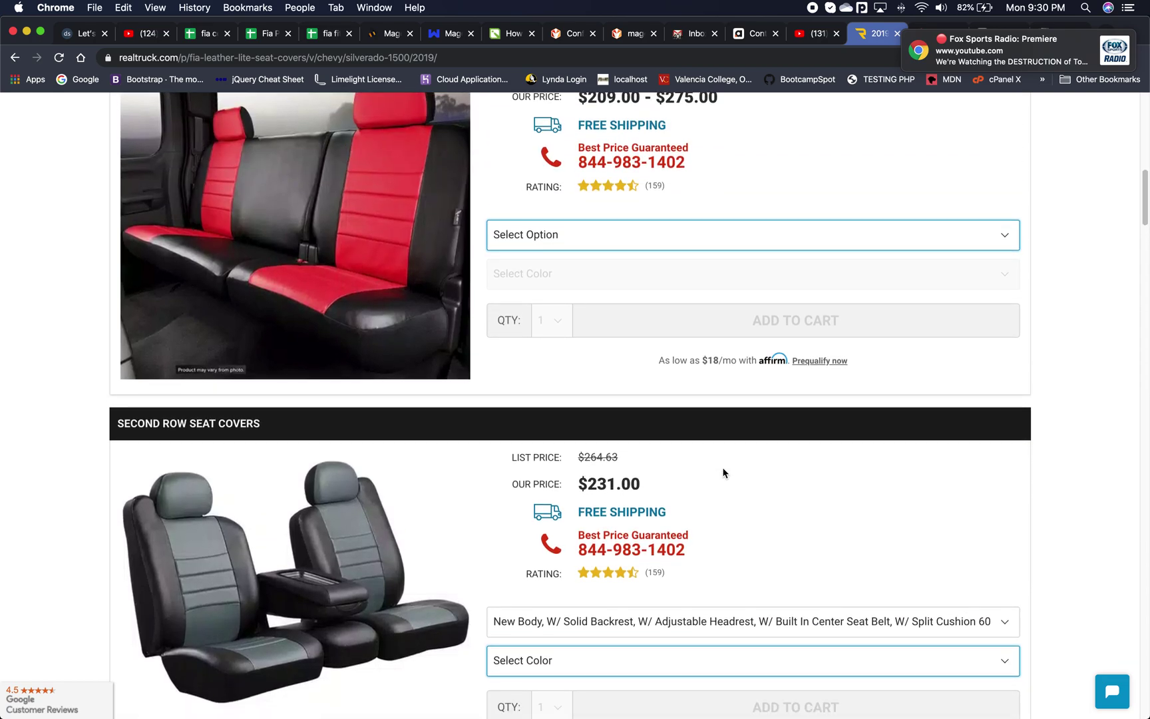
scroll(722, 469, up, 12)
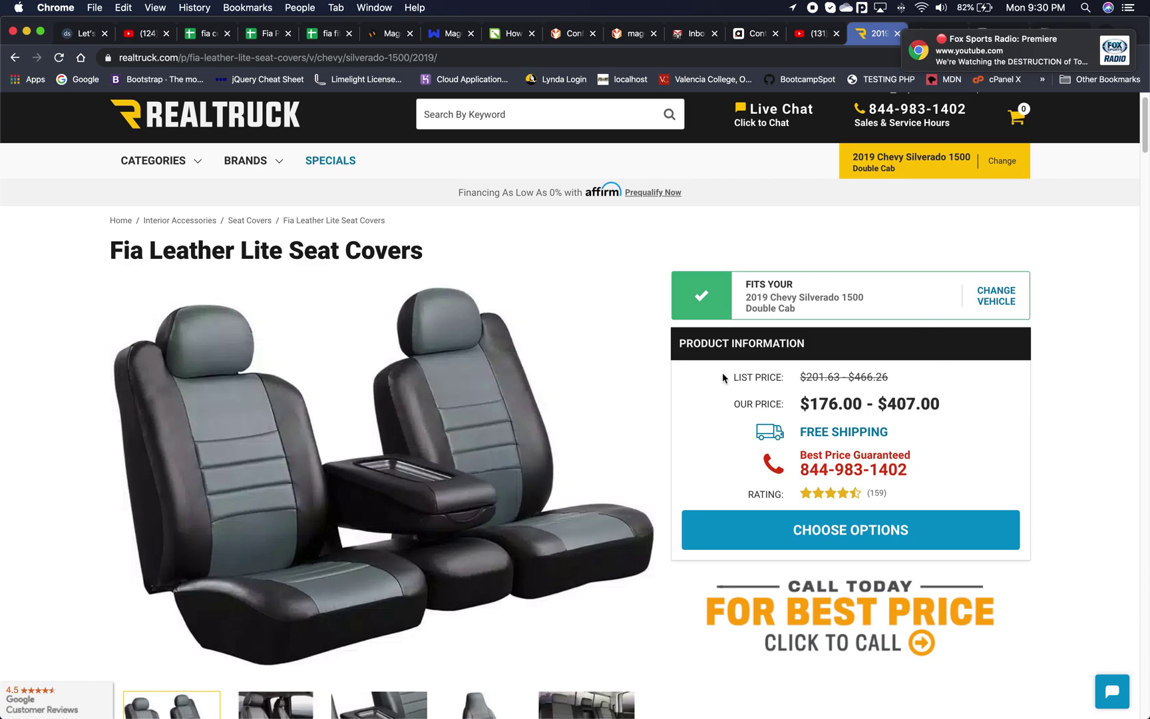
scroll(863, 312, down, 10)
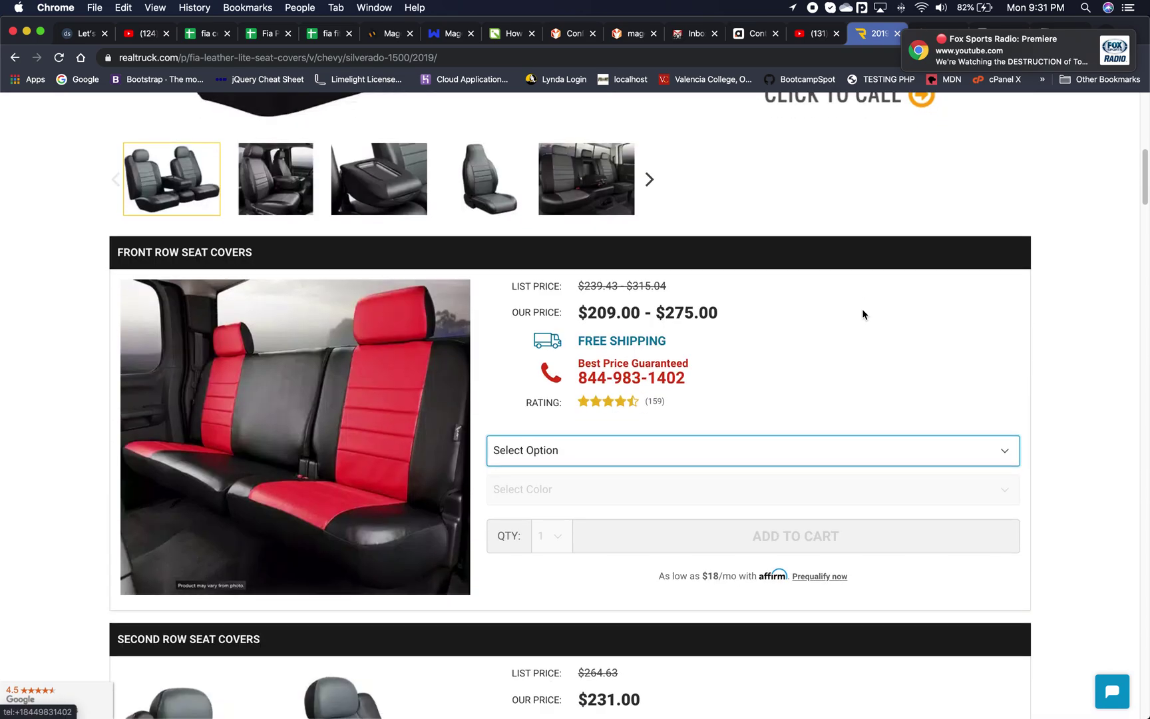
scroll(792, 362, up, 6)
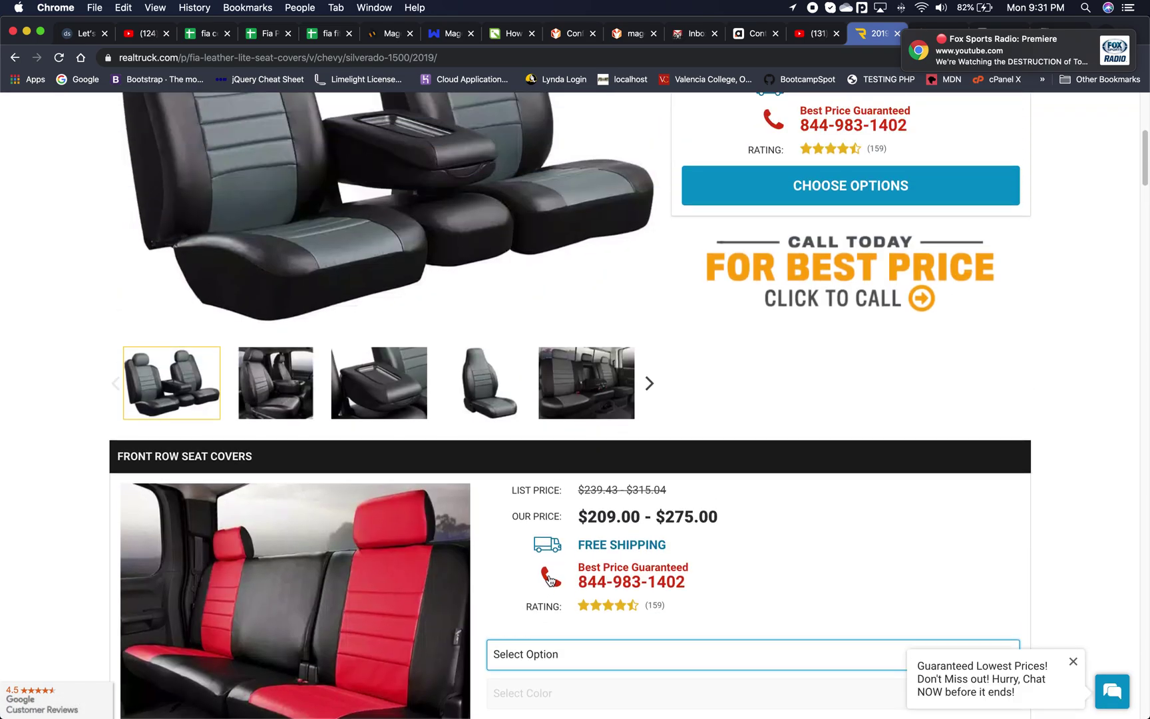
scroll(351, 427, down, 4)
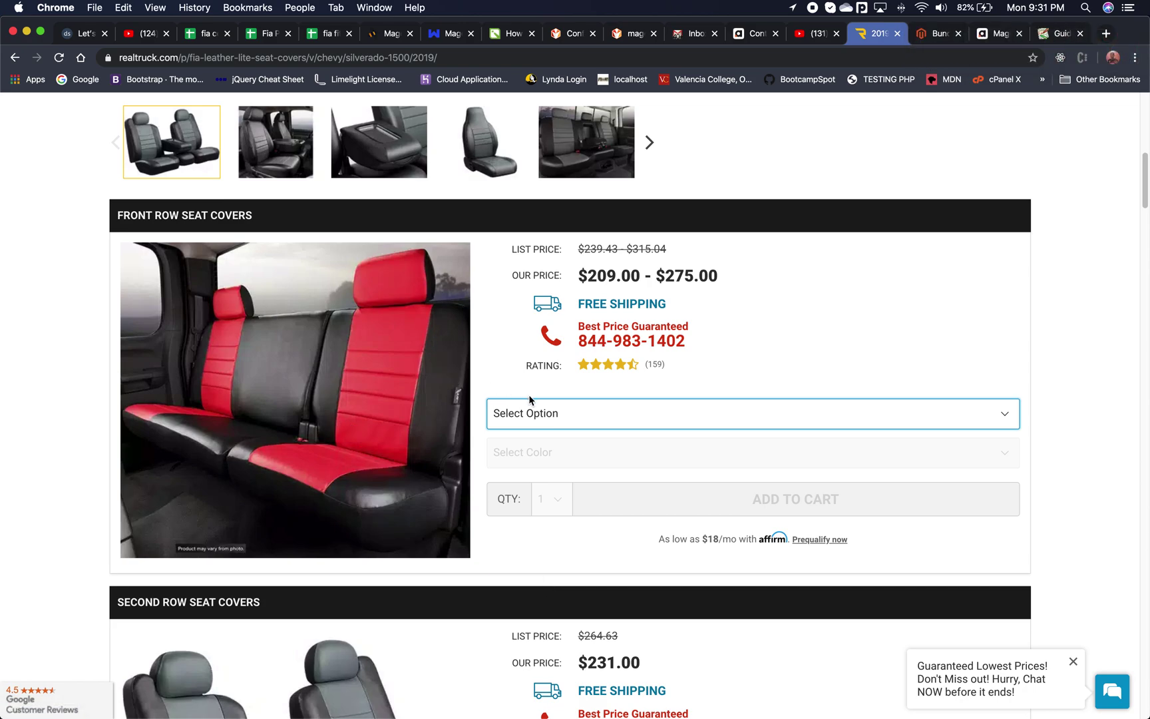
click(544, 414)
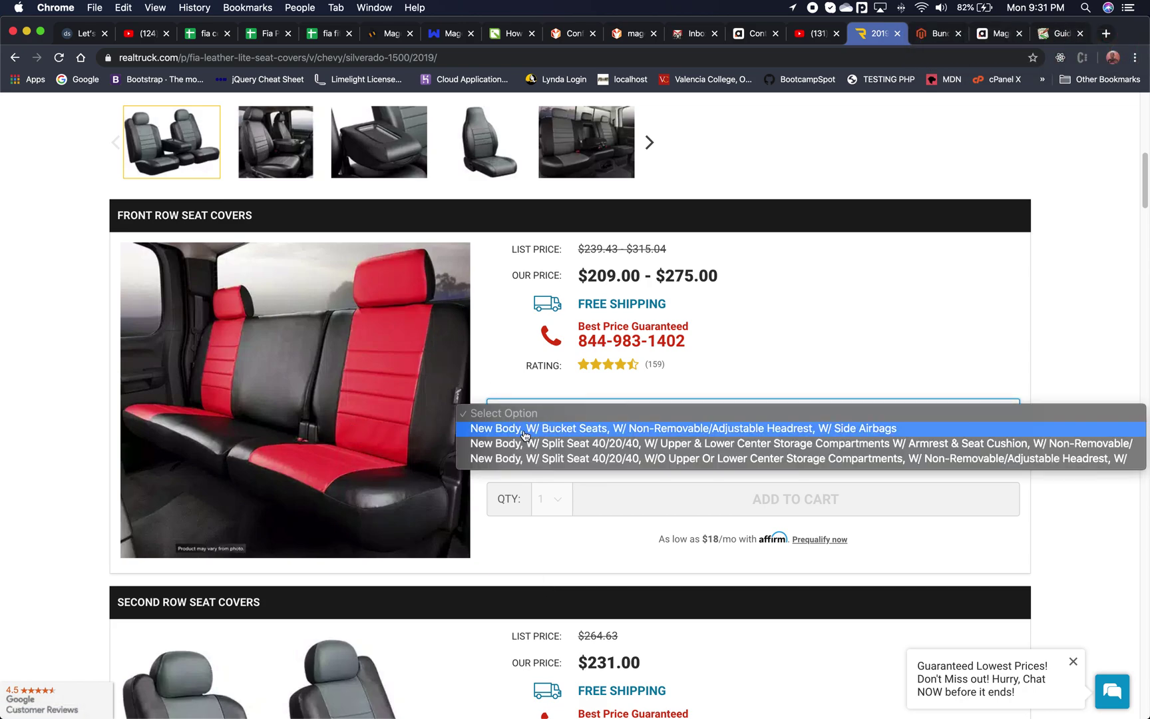
click(524, 434)
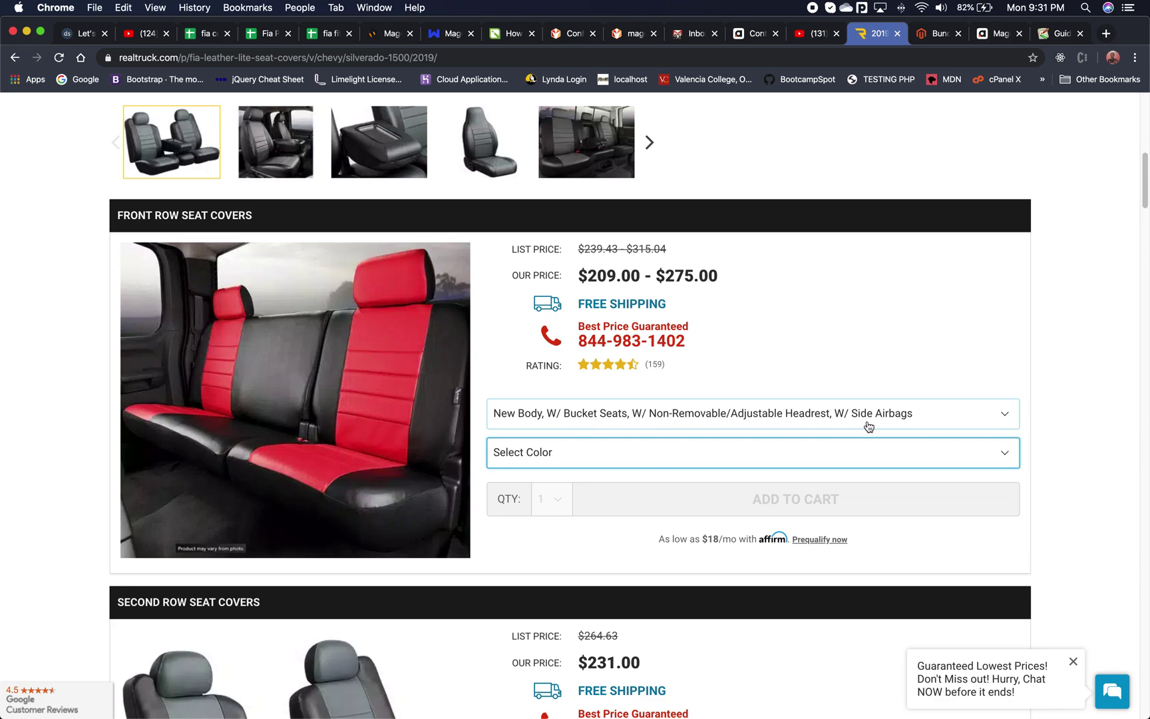
click(633, 460)
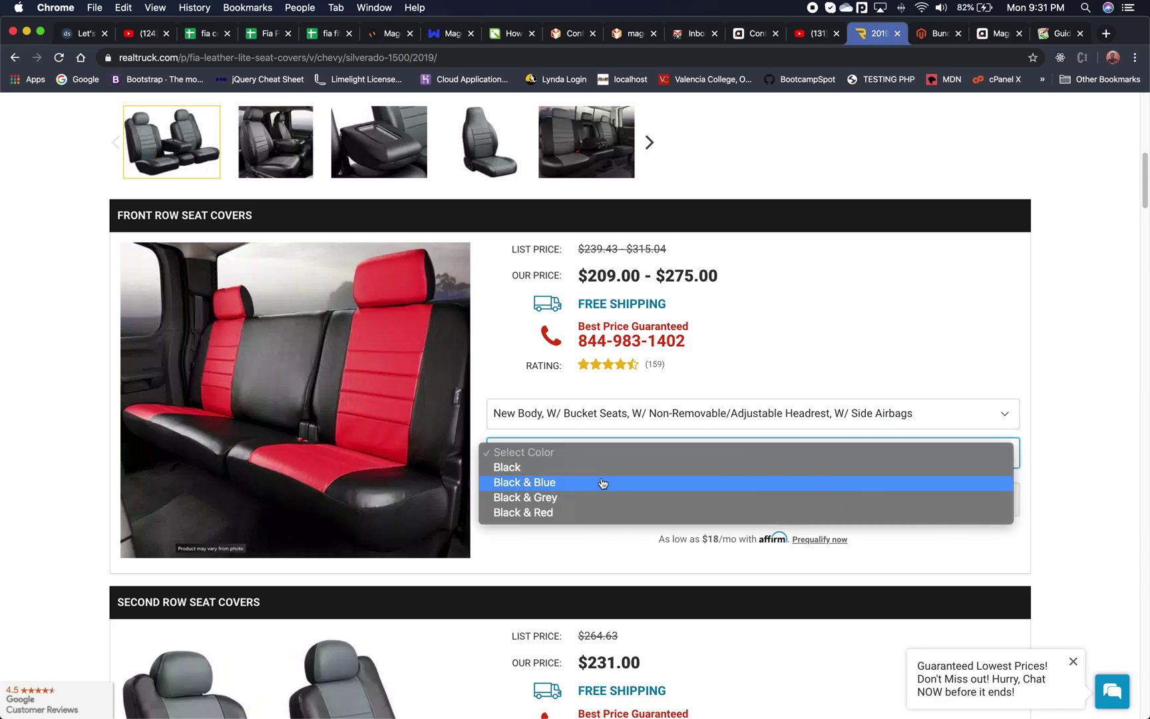
click(602, 483)
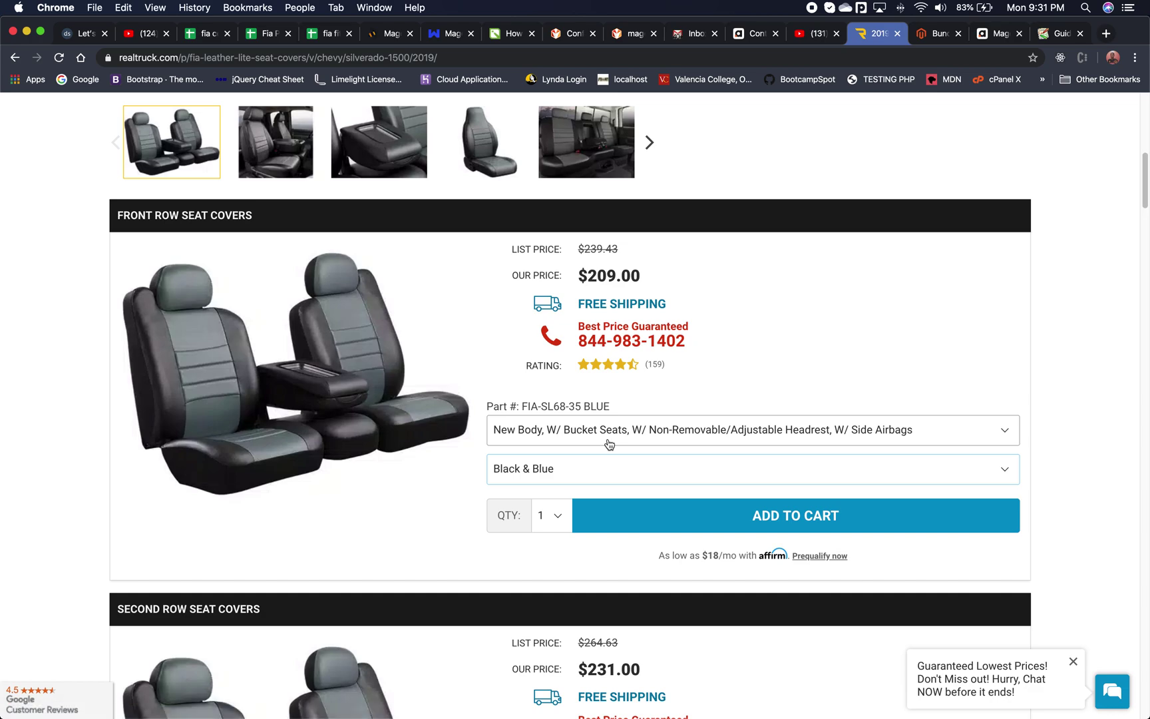
Review the configured front row seat covers, the second row section and the vehicle fitment at the start of the page
scroll(653, 412, down, 4)
scroll(653, 416, up, 4)
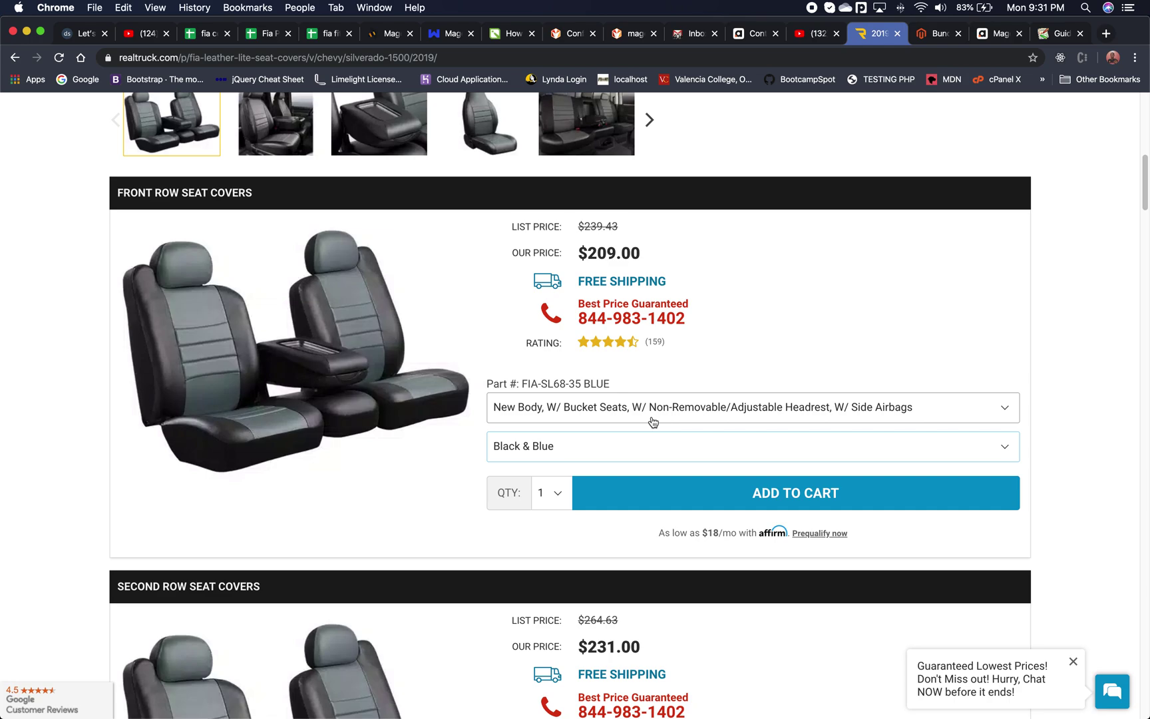
scroll(616, 405, up, 6)
scroll(617, 405, down, 5)
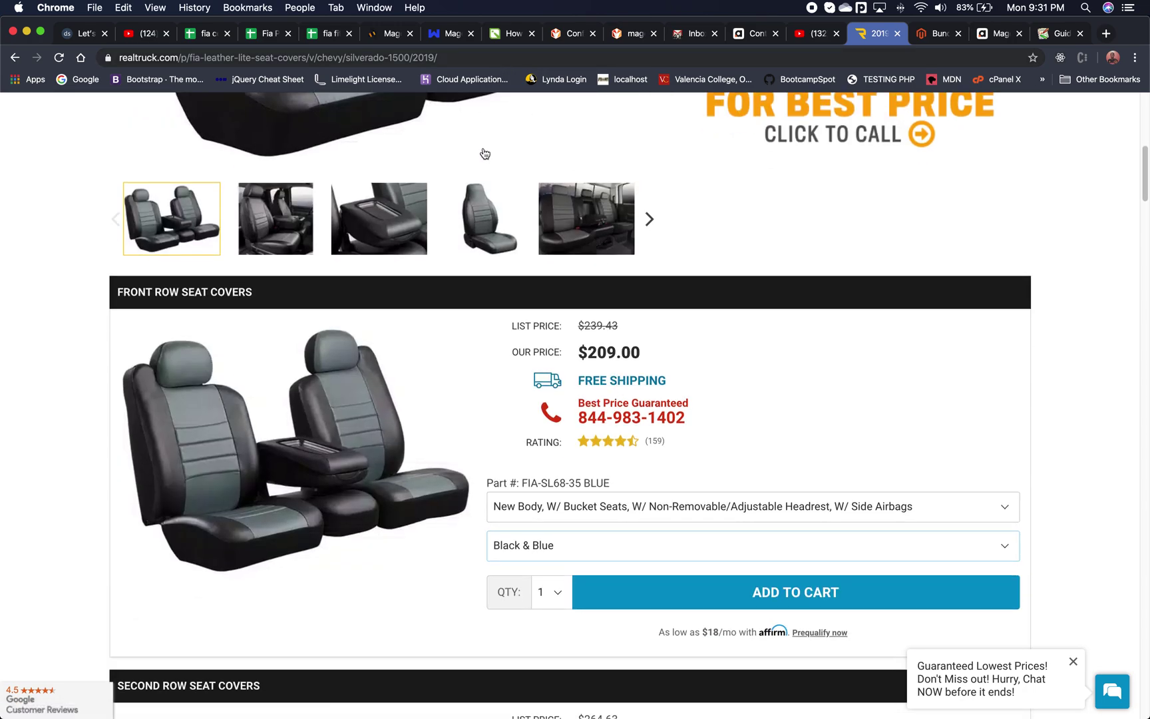
scroll(621, 360, up, 6)
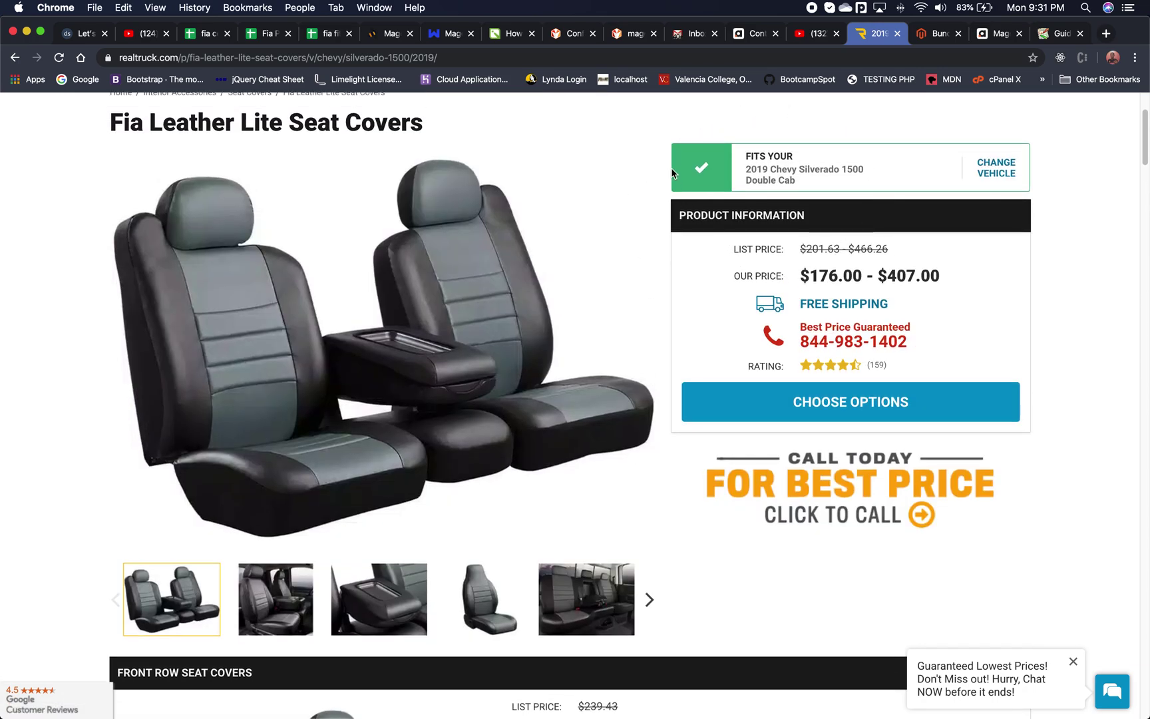
Compare the vehicle fitment and product information with the front row seat covers' option and color selections
scroll(706, 298, down, 6)
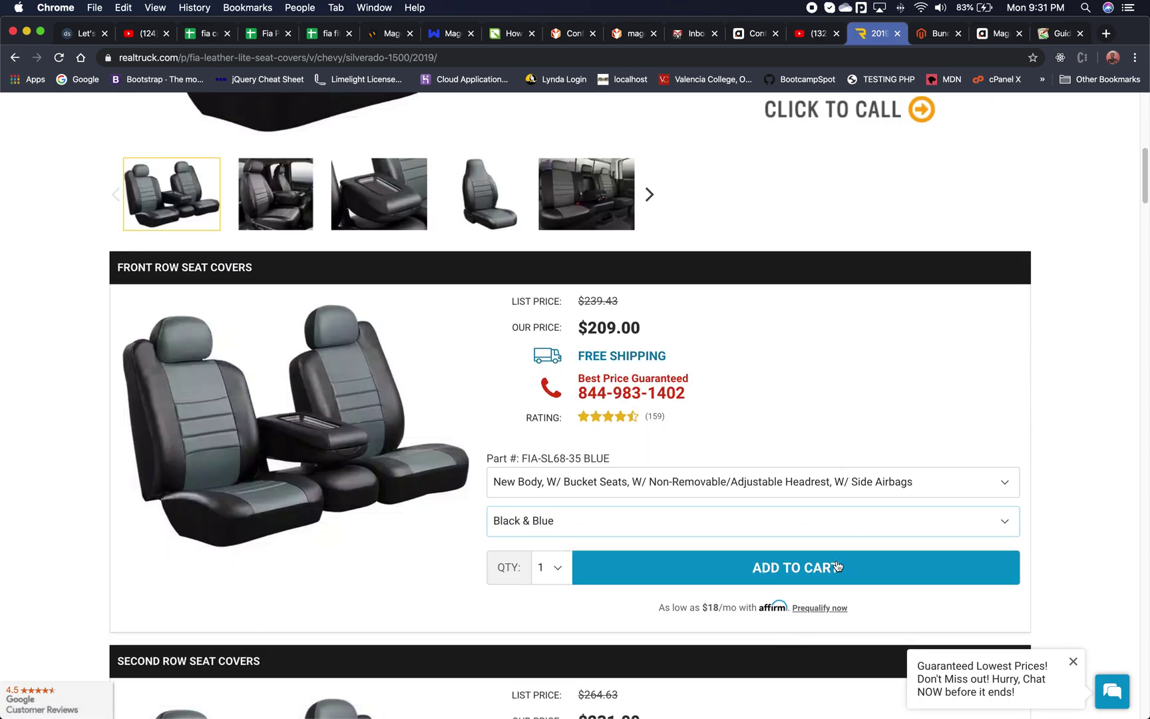
scroll(772, 373, up, 6)
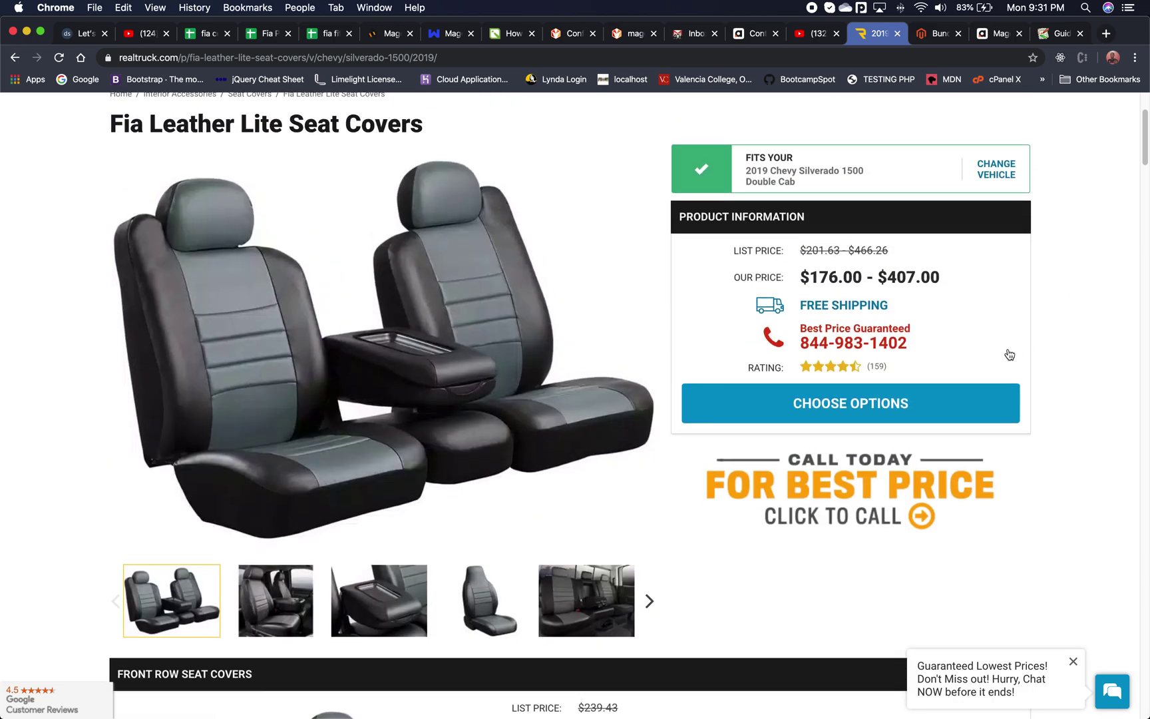
scroll(1005, 355, down, 7)
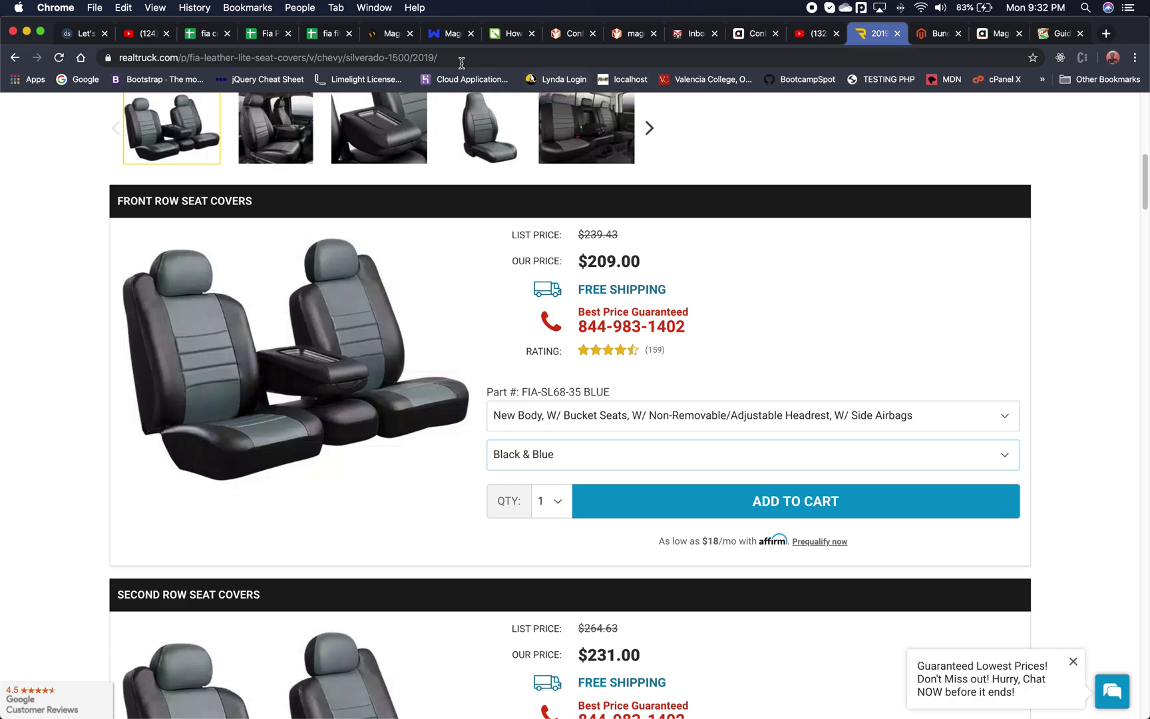
Switch to the Fia Product Info spreadsheet in Google Sheets and view its Products sheet
click(264, 33)
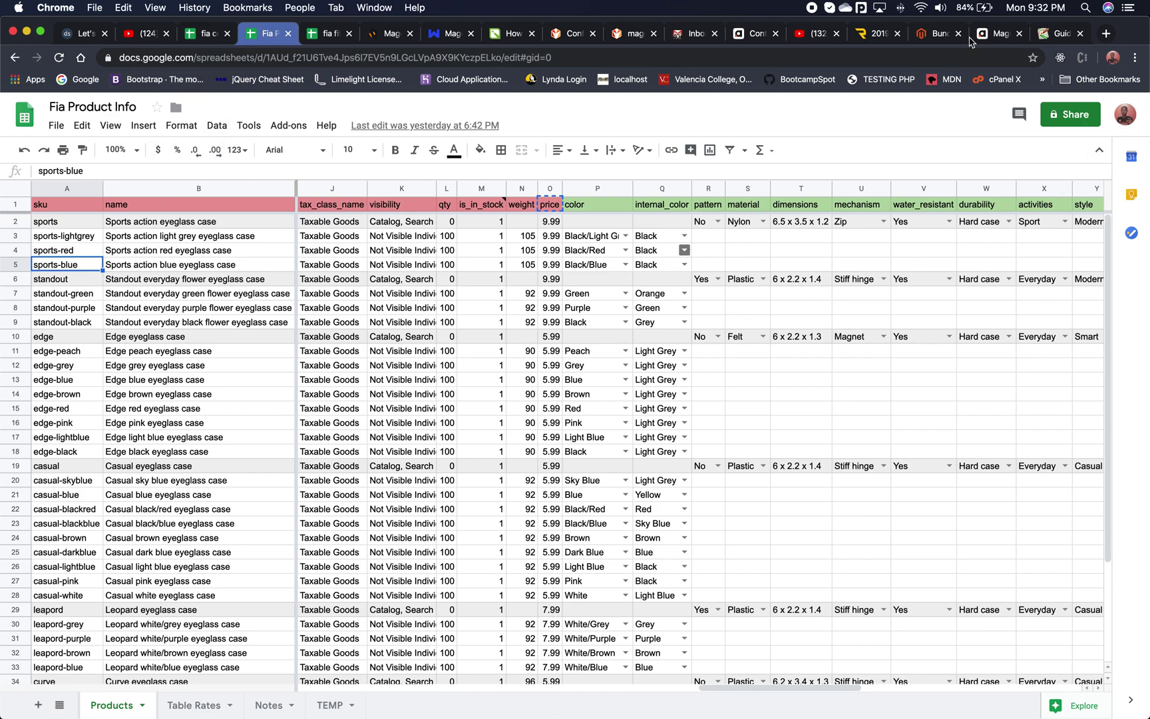
key(ctrl+Up)
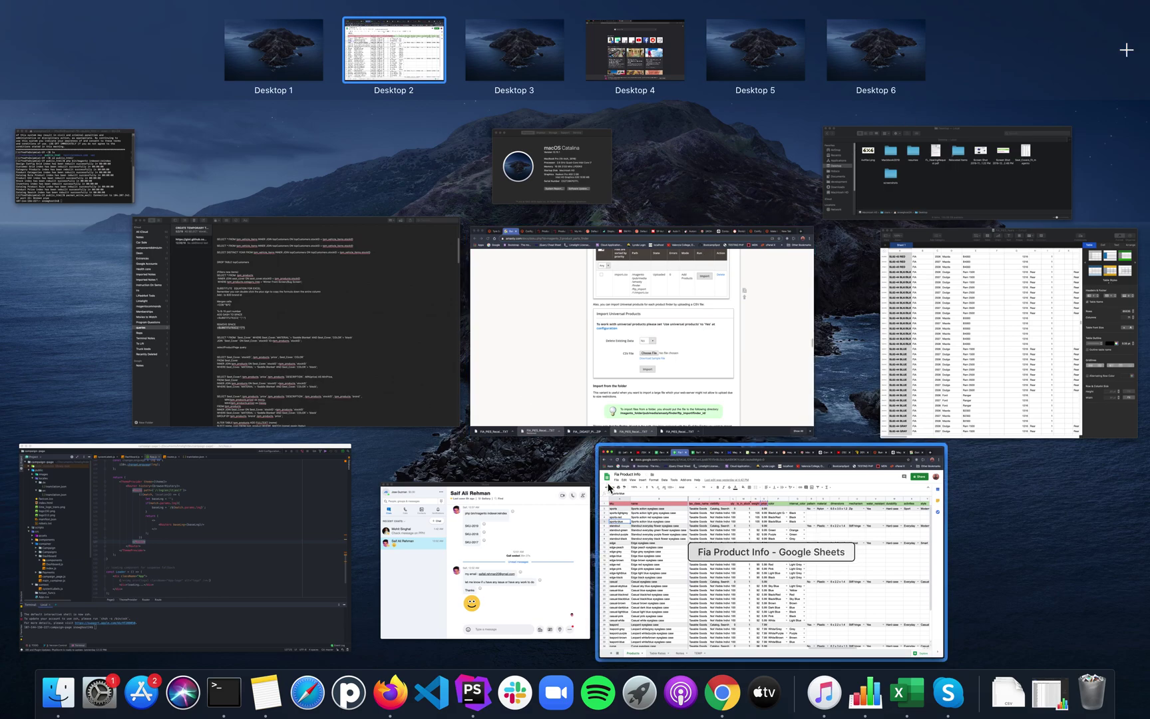
click(610, 496)
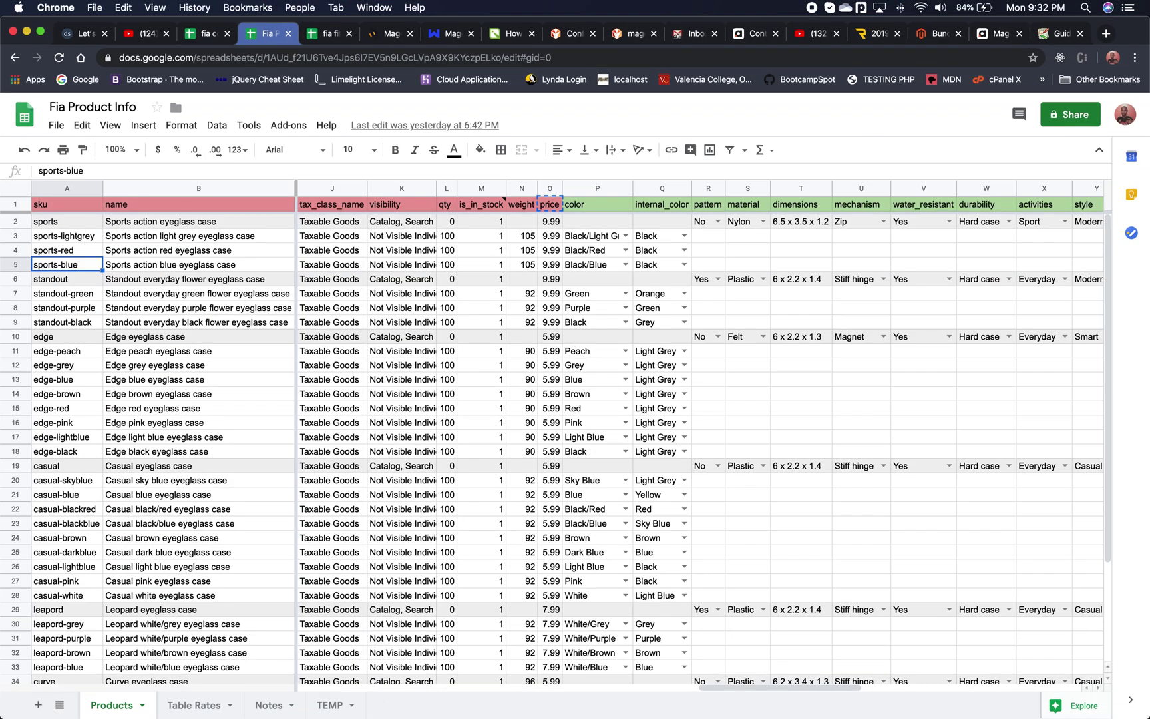